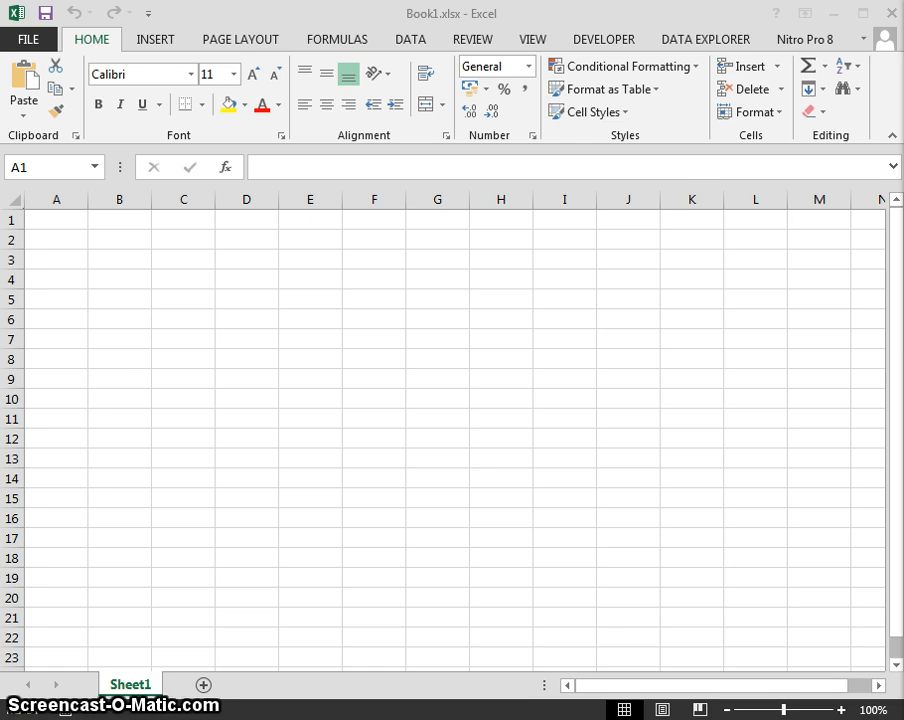
# Select cell A1, then switch Sheet1 to Page Layout view from the VIEW tab.
pyautogui.click(209, 296)
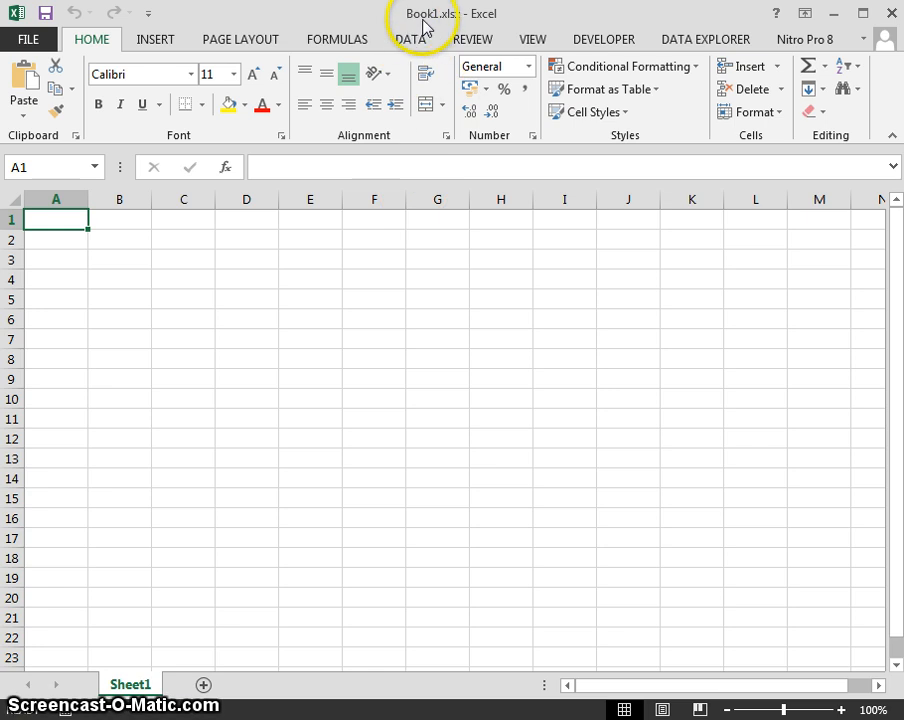
pyautogui.click(115, 256)
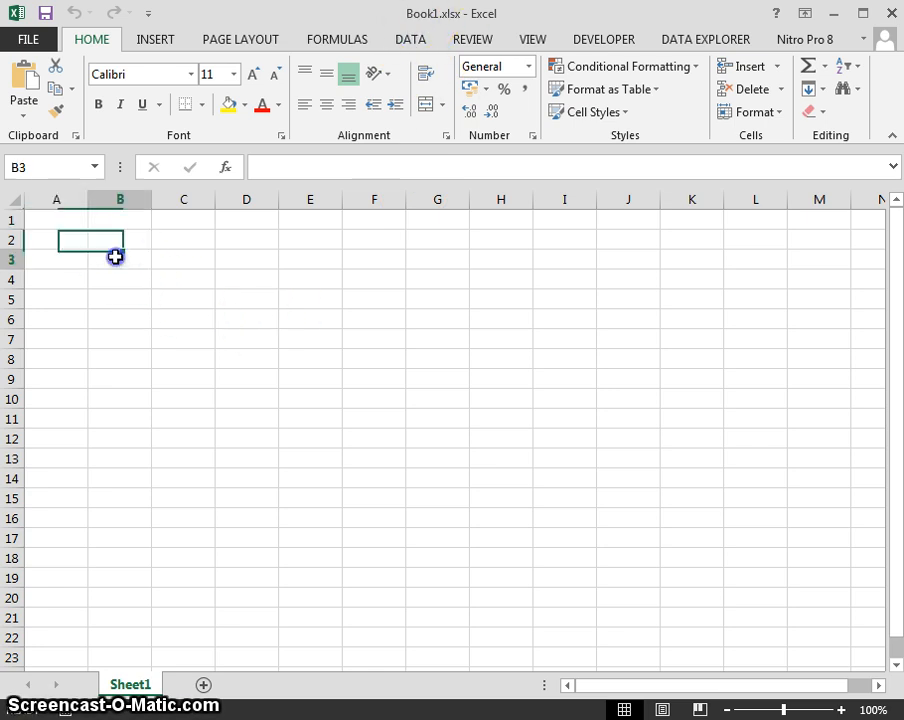
pyautogui.click(71, 229)
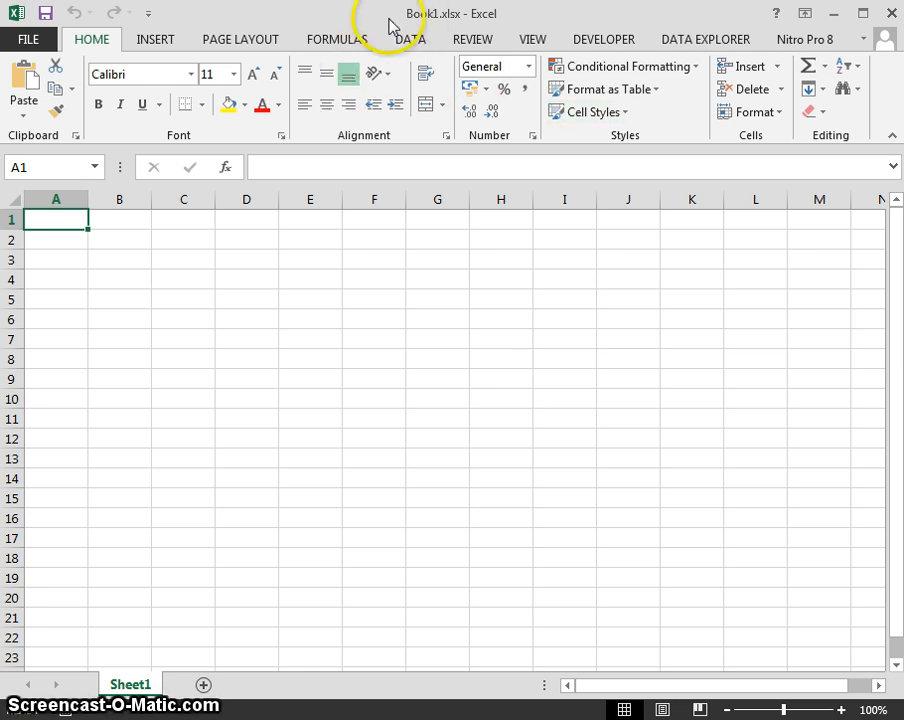
pyautogui.click(75, 252)
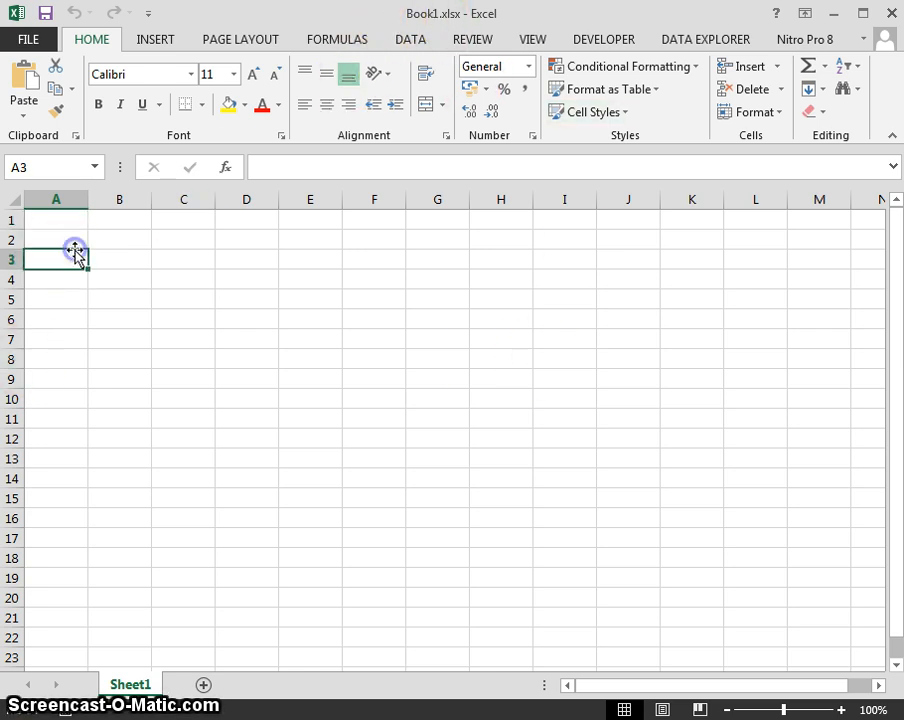
pyautogui.click(67, 227)
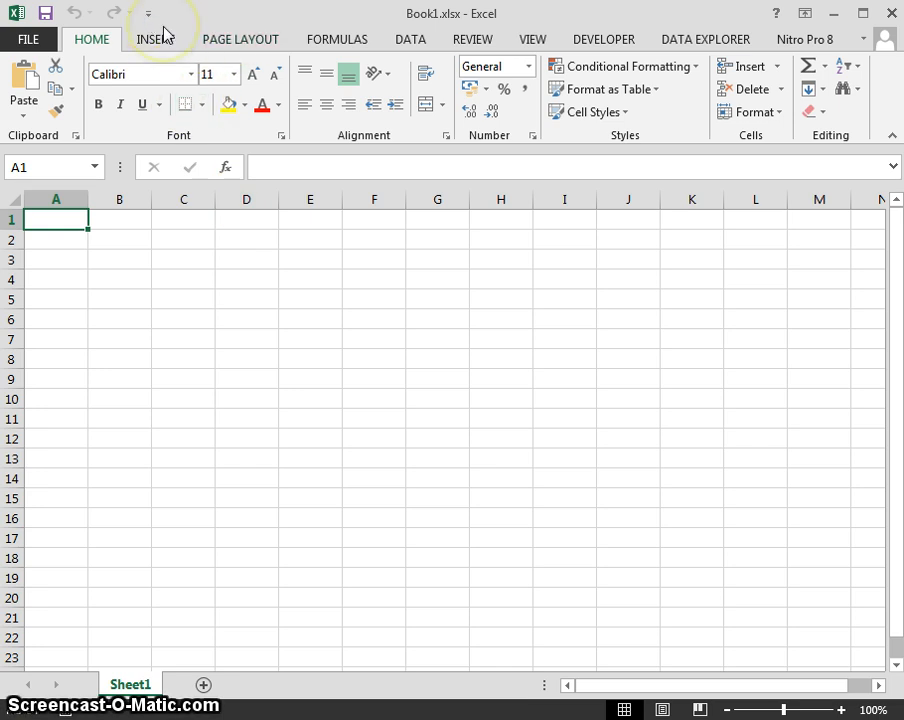
pyautogui.click(481, 45)
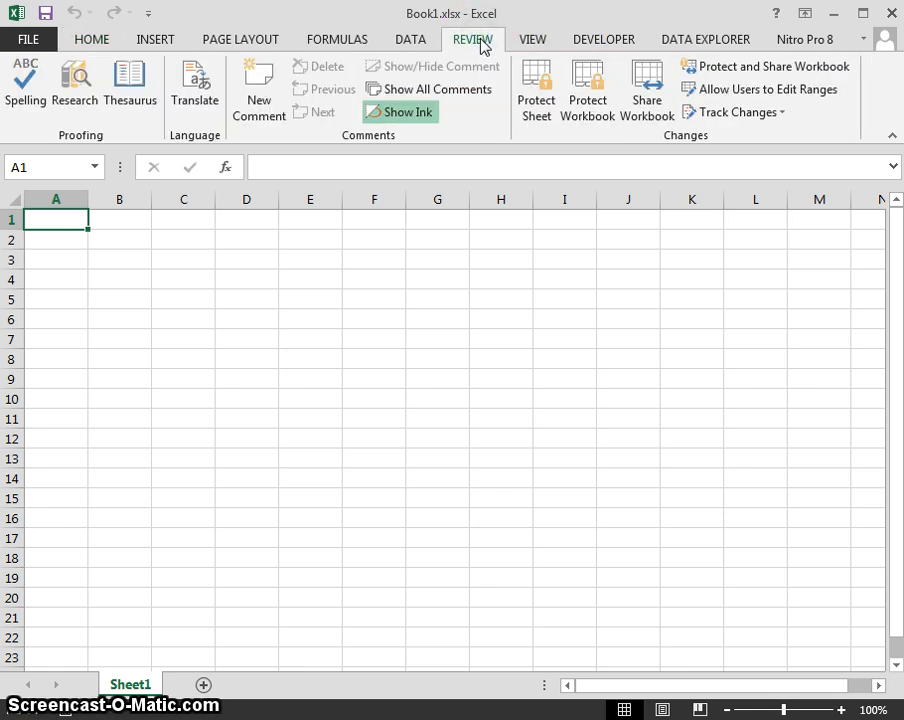
pyautogui.click(538, 48)
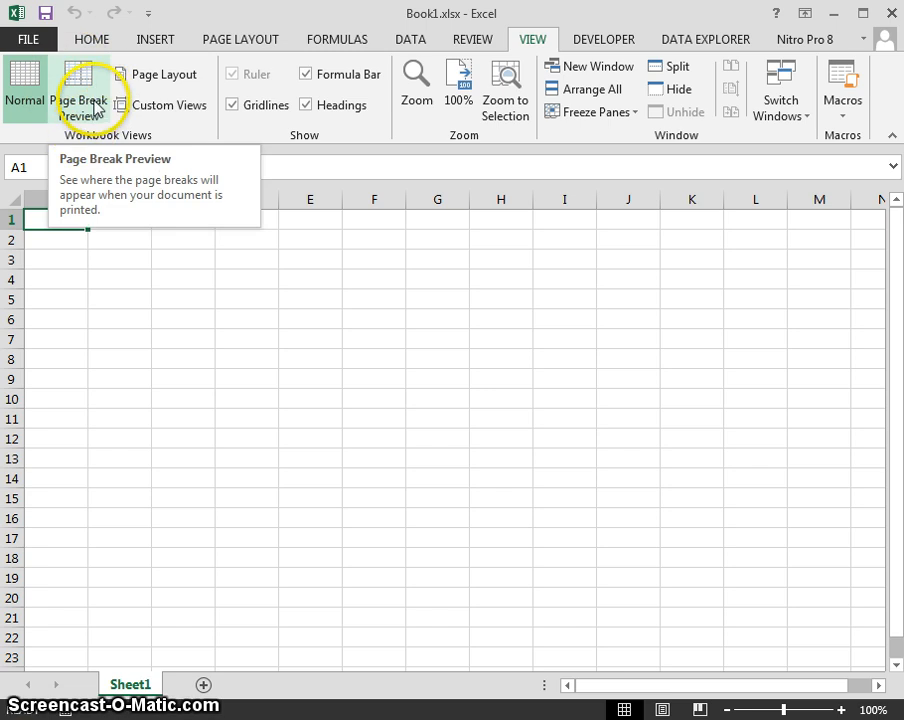
pyautogui.click(163, 78)
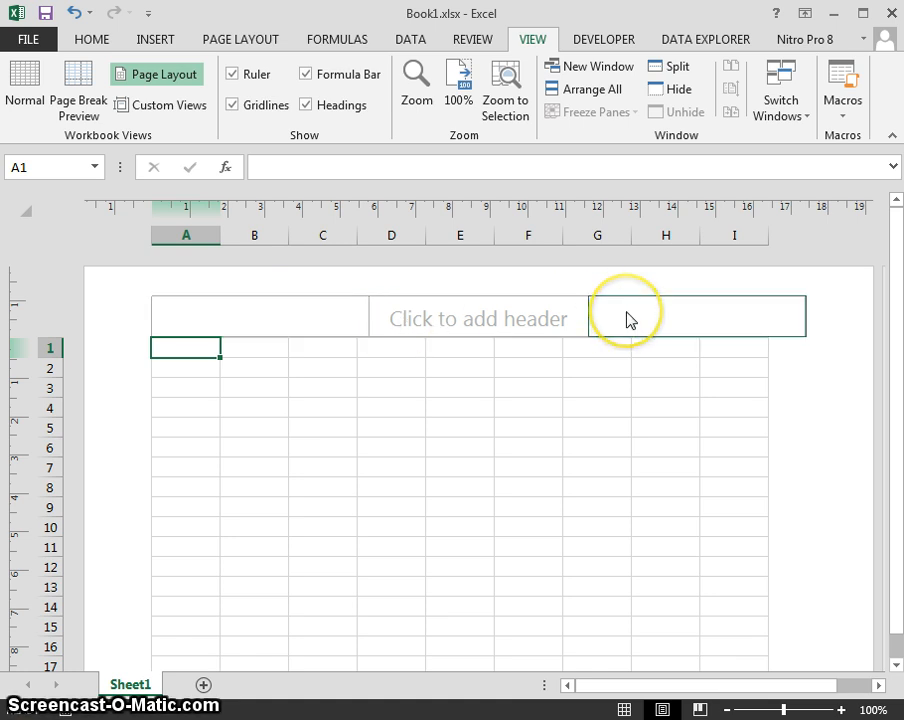
# Insert the page number, number of pages and current date into the left header.
pyautogui.click(321, 319)
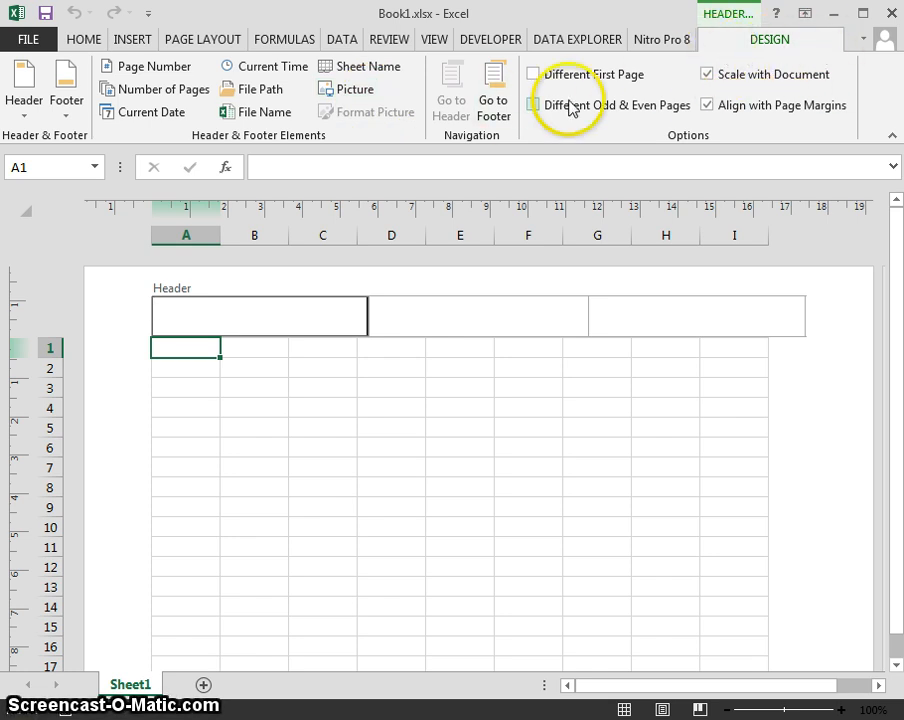
pyautogui.click(152, 68)
pyautogui.click(150, 90)
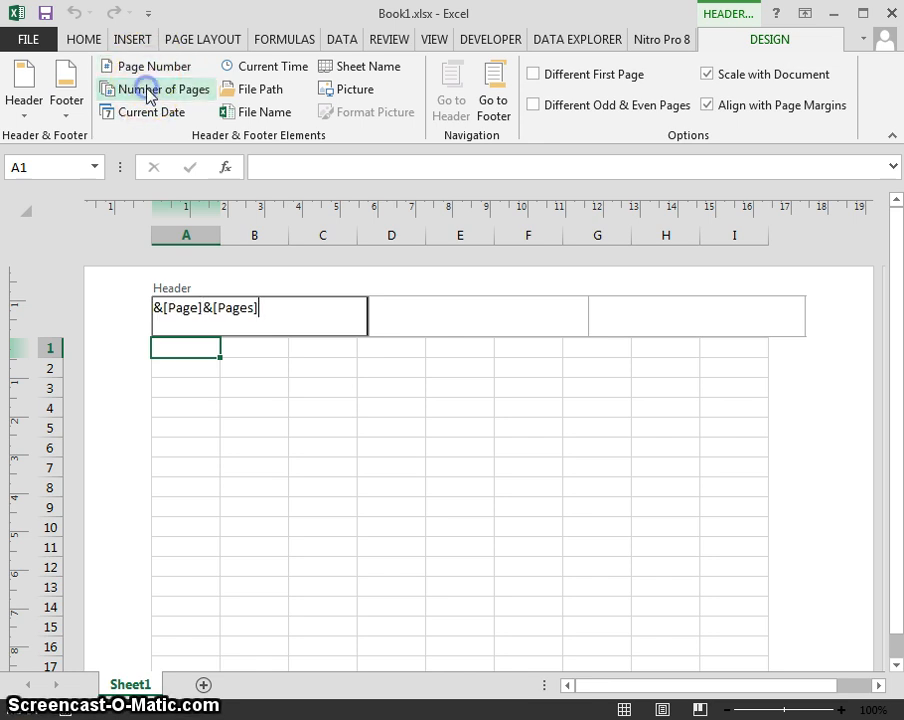
pyautogui.click(156, 110)
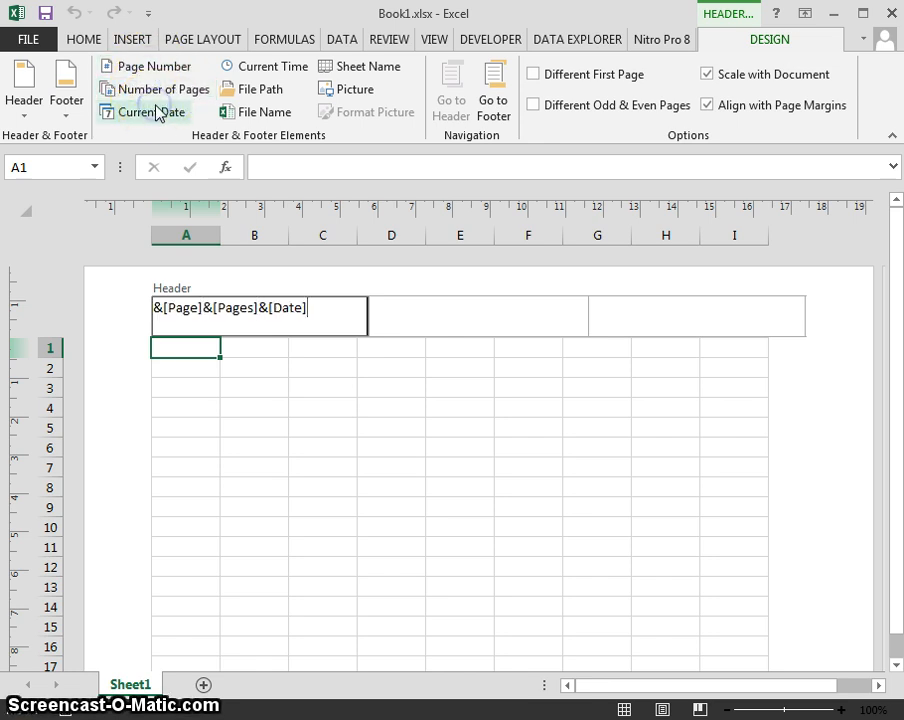
# Add the file path and file name to the centre header and return to the sheet.
pyautogui.click(460, 318)
pyautogui.click(251, 96)
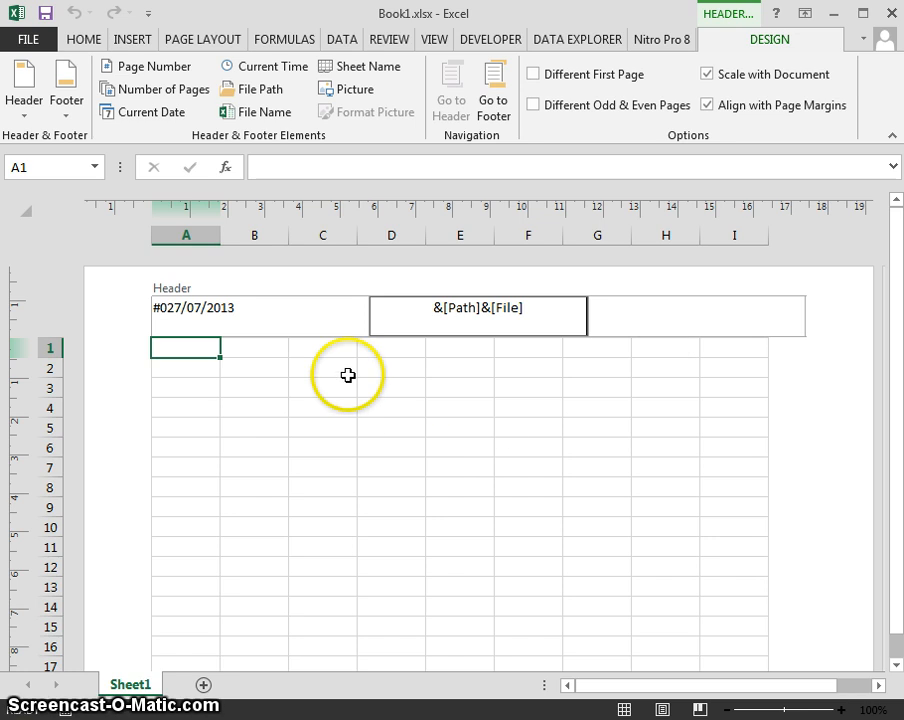
pyautogui.click(201, 427)
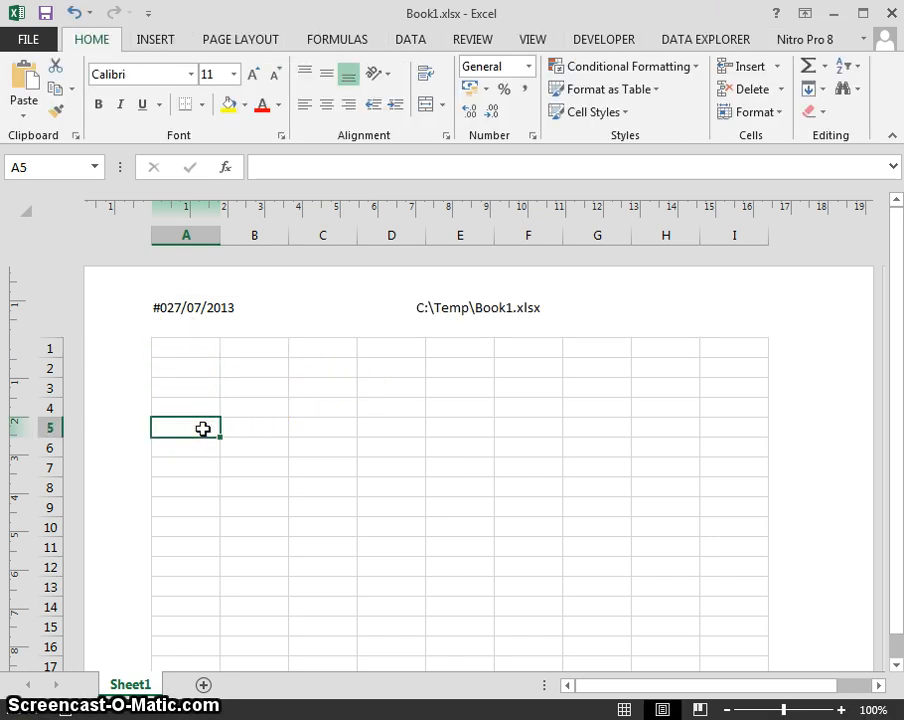
# Scroll to the bottom of page one and start editing the right footer section.
pyautogui.press('pagedown')
pyautogui.press('Up')
pyautogui.press('Up')
pyautogui.press('Up')
pyautogui.press('Up')
pyautogui.press('Up')
pyautogui.press('Up')
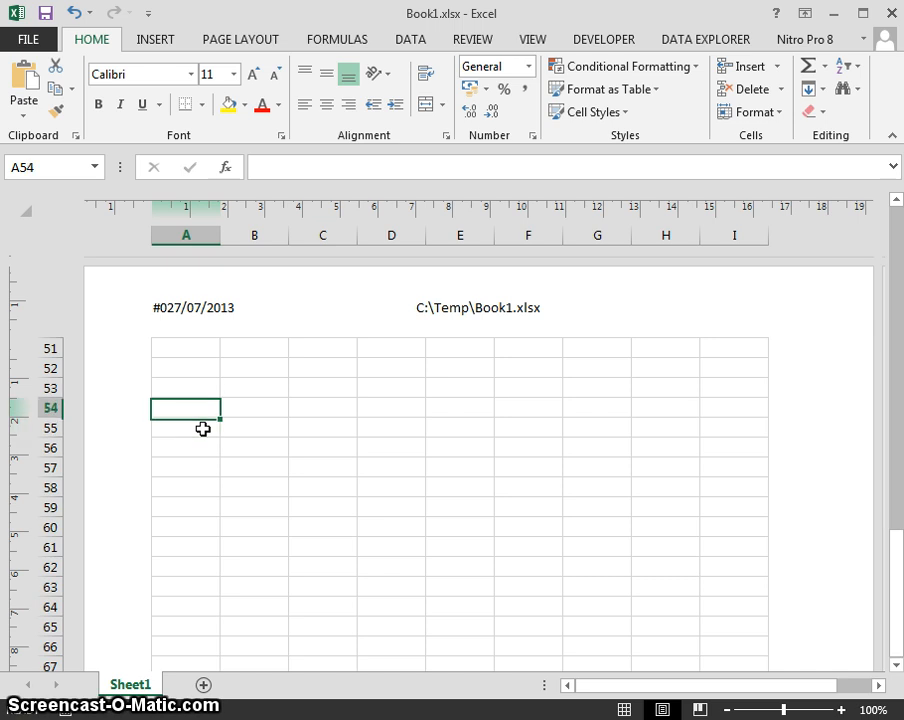
pyautogui.press('Up')
pyautogui.press('Up')
pyautogui.press('Up')
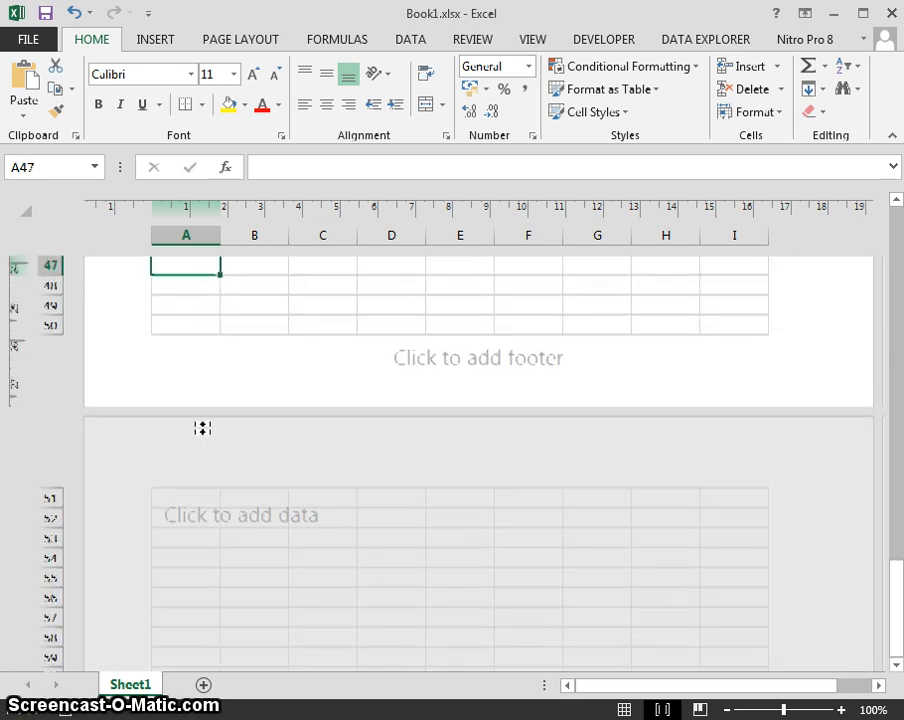
pyautogui.press('Down')
pyautogui.press('Down')
pyautogui.press('Down')
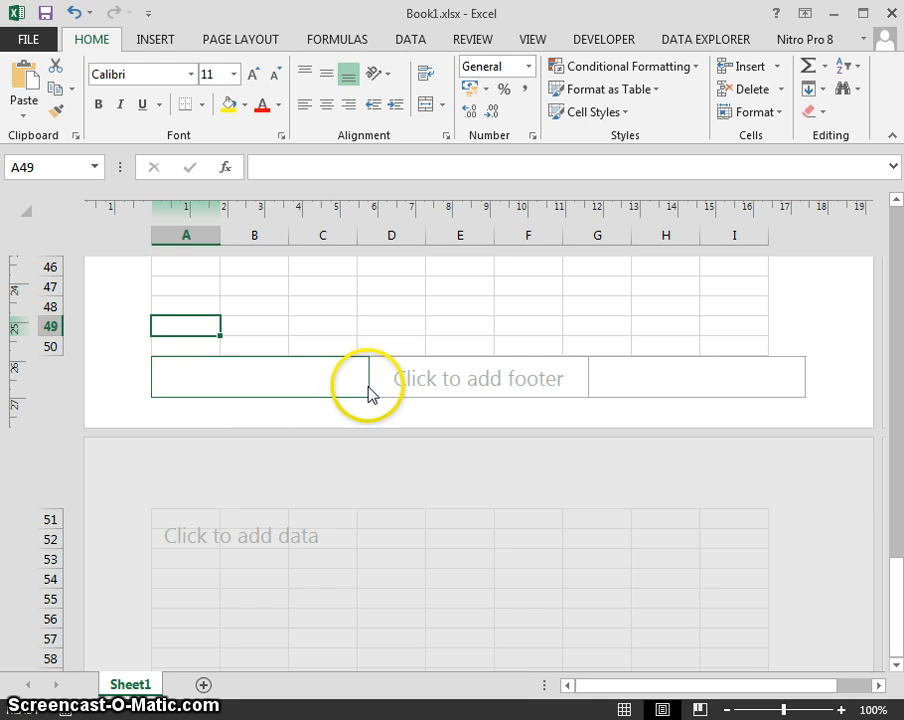
pyautogui.click(620, 384)
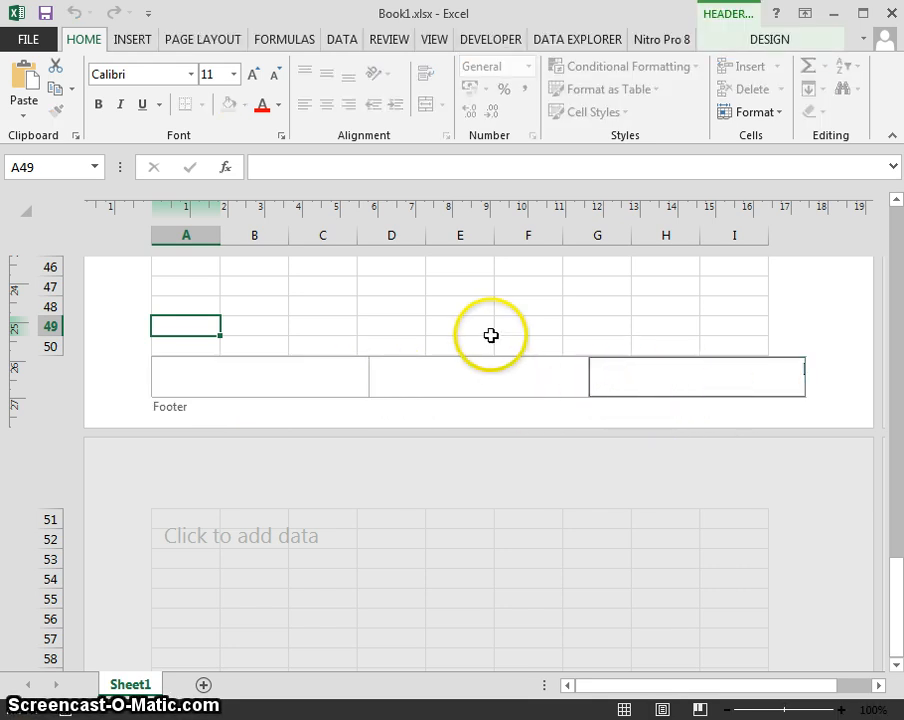
pyautogui.click(750, 38)
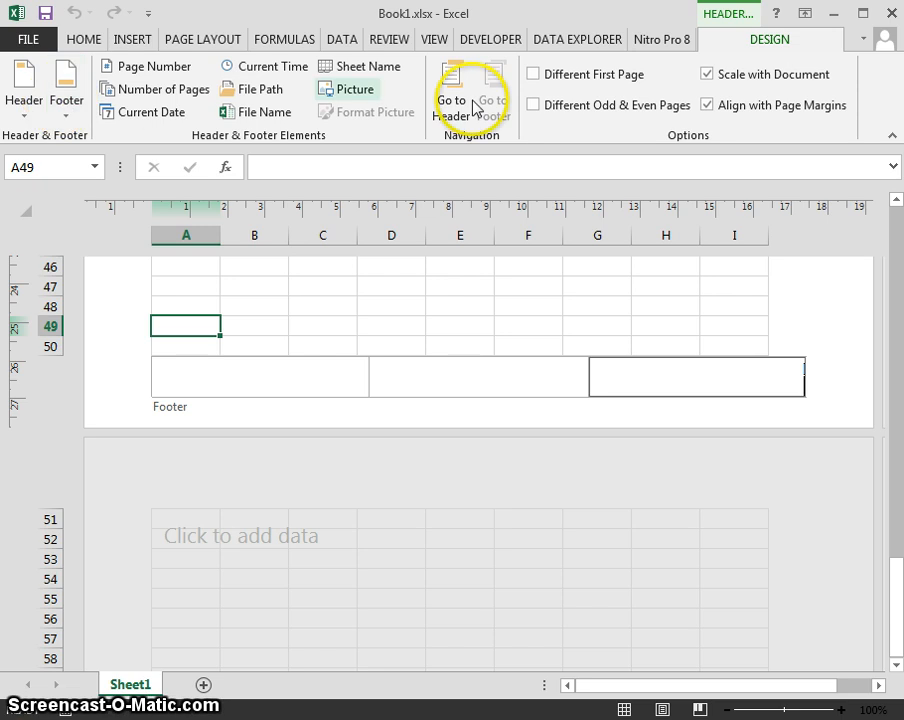
# Apply the footer preset showing author, page number and 27/07/2013 date.
pyautogui.click(30, 116)
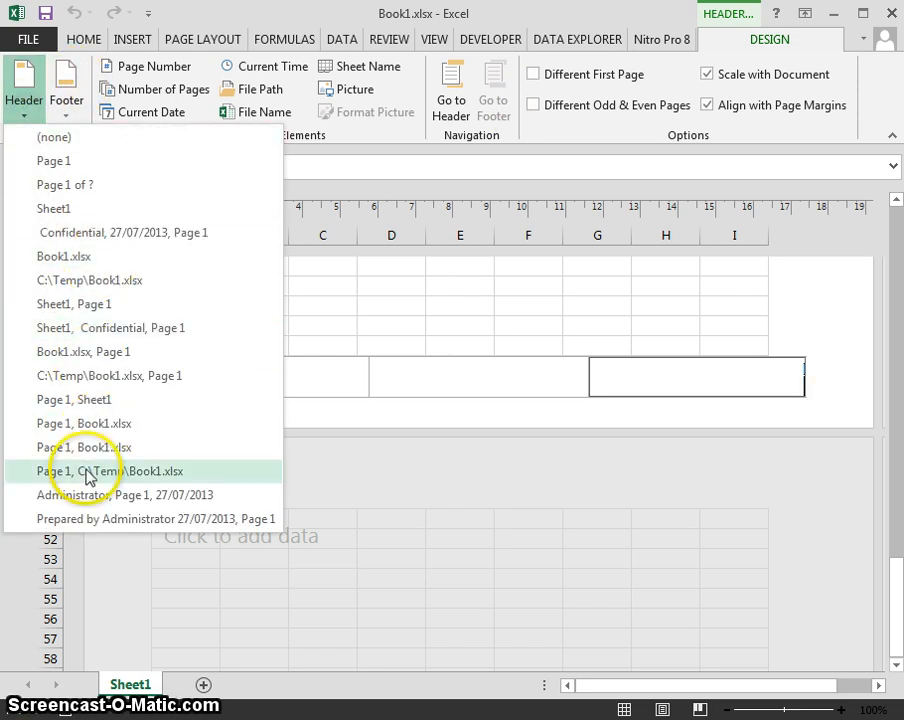
pyautogui.click(427, 307)
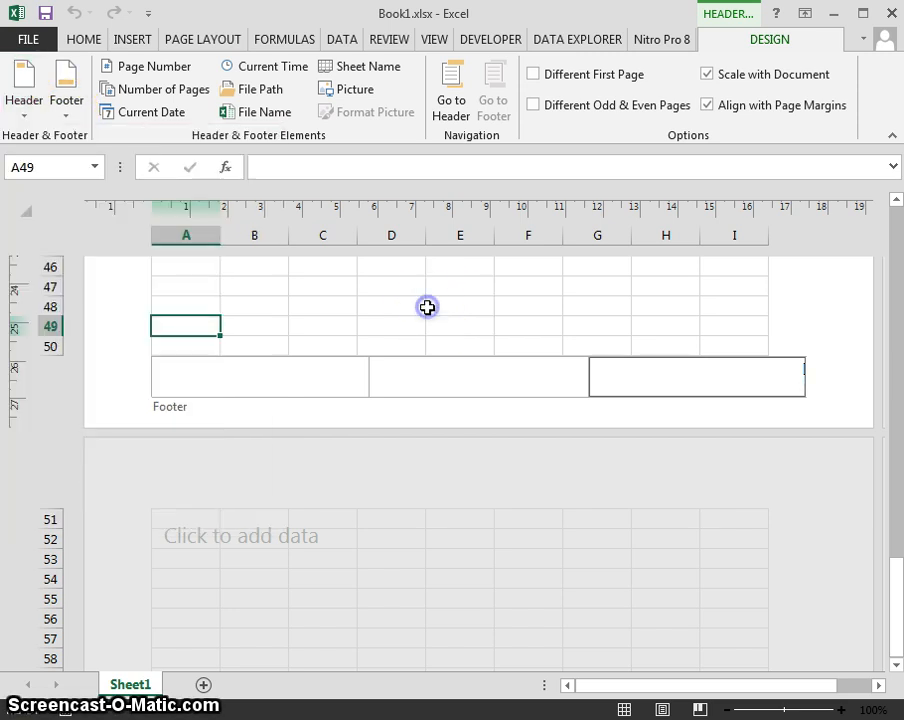
pyautogui.click(216, 360)
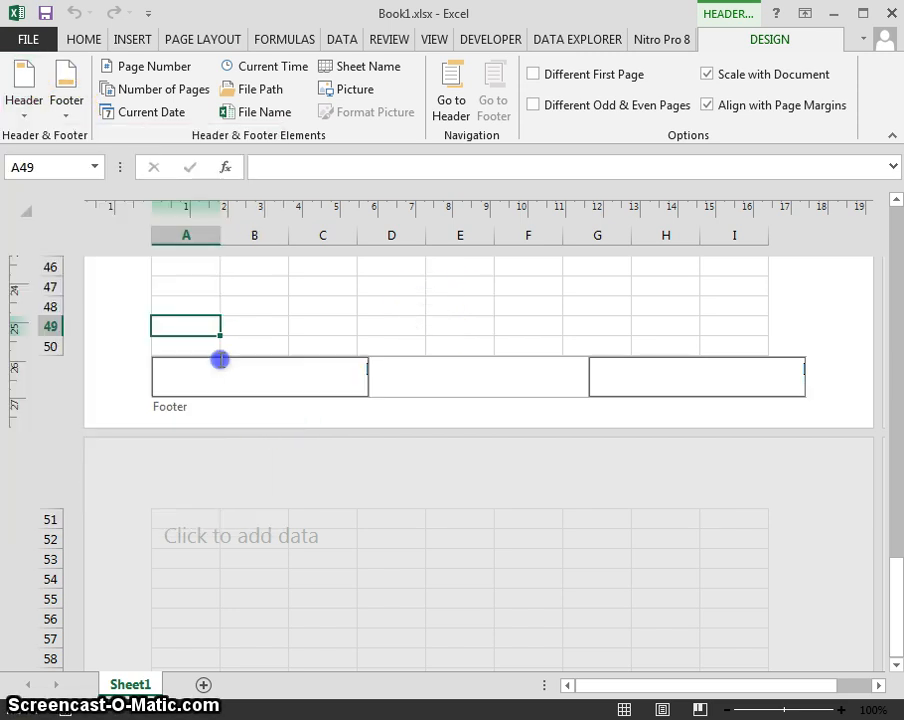
pyautogui.click(68, 112)
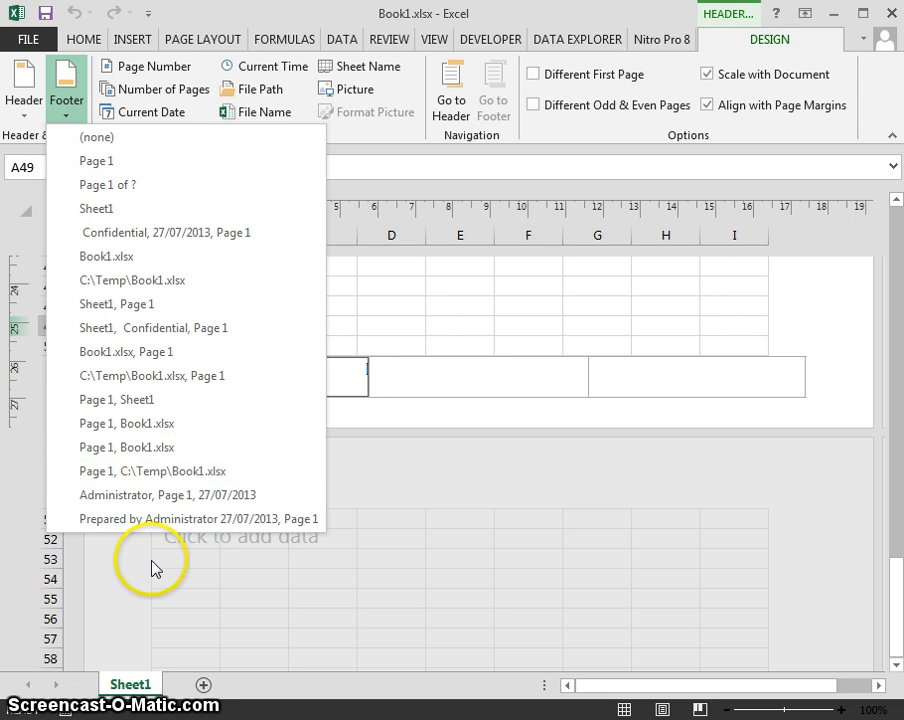
pyautogui.click(141, 500)
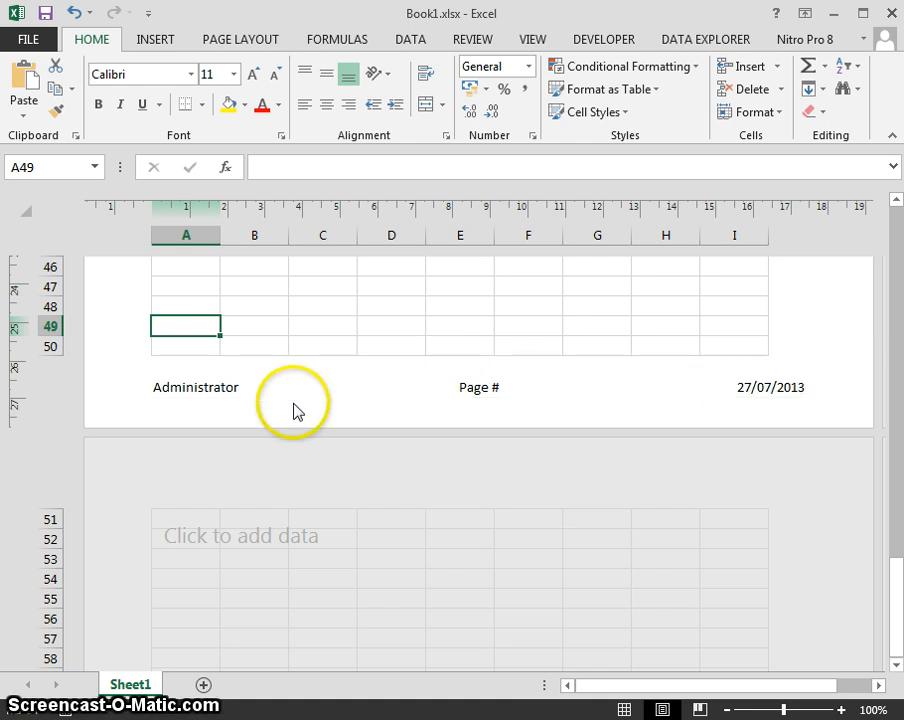
# Delete the contents of the left, centre and right footer sections.
pyautogui.click(258, 386)
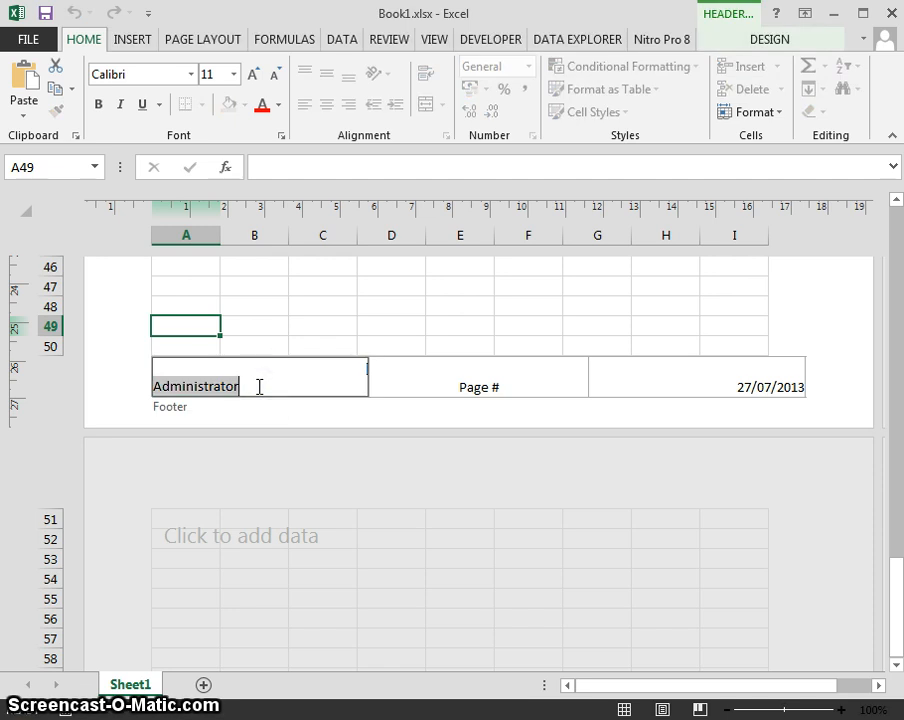
pyautogui.press('Delete')
pyautogui.press('Tab')
pyautogui.press('Delete')
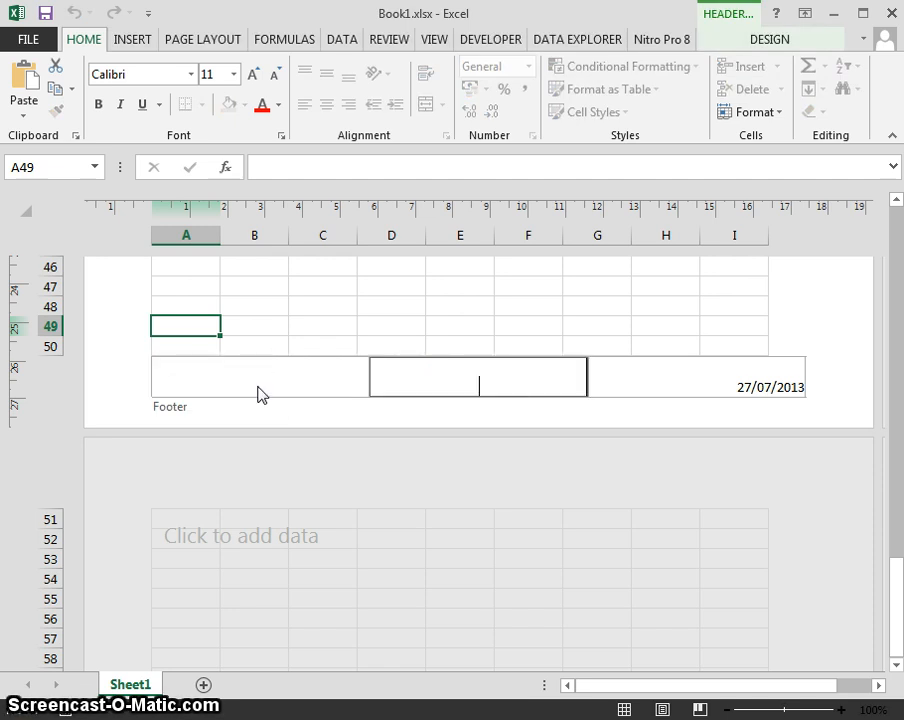
pyautogui.press('Tab')
pyautogui.press('Delete')
pyautogui.click(355, 390)
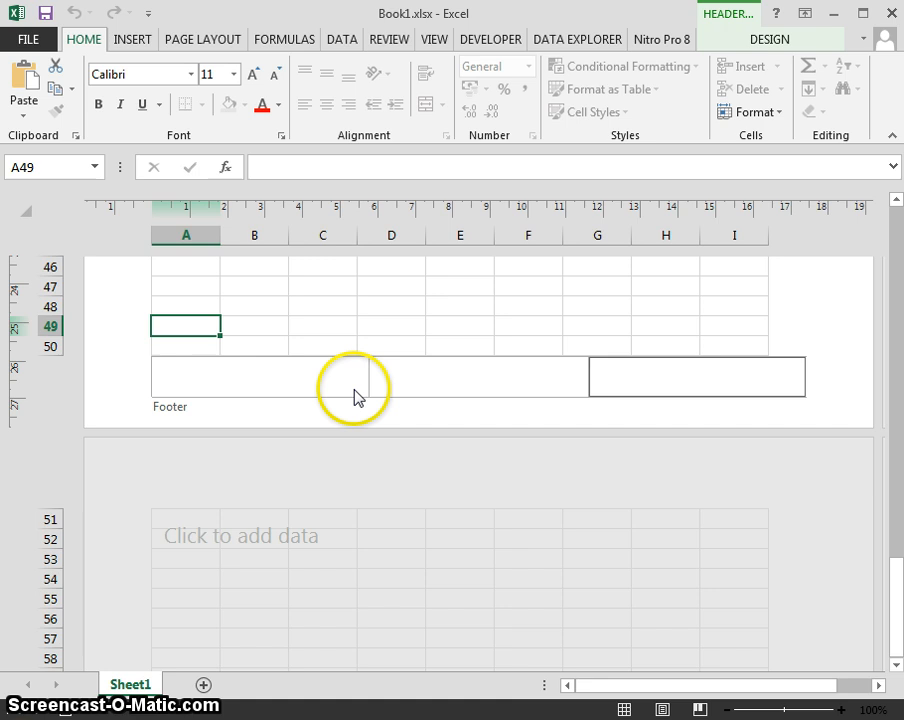
pyautogui.click(257, 306)
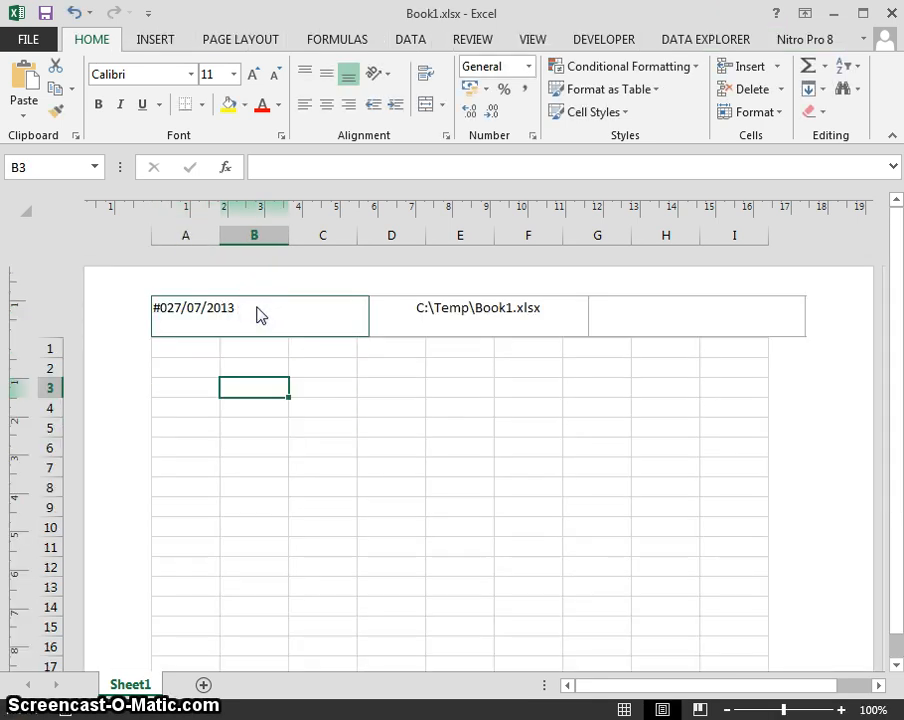
# Clear the page codes and file path from the left and centre header sections.
pyautogui.click(258, 312)
pyautogui.press('Delete')
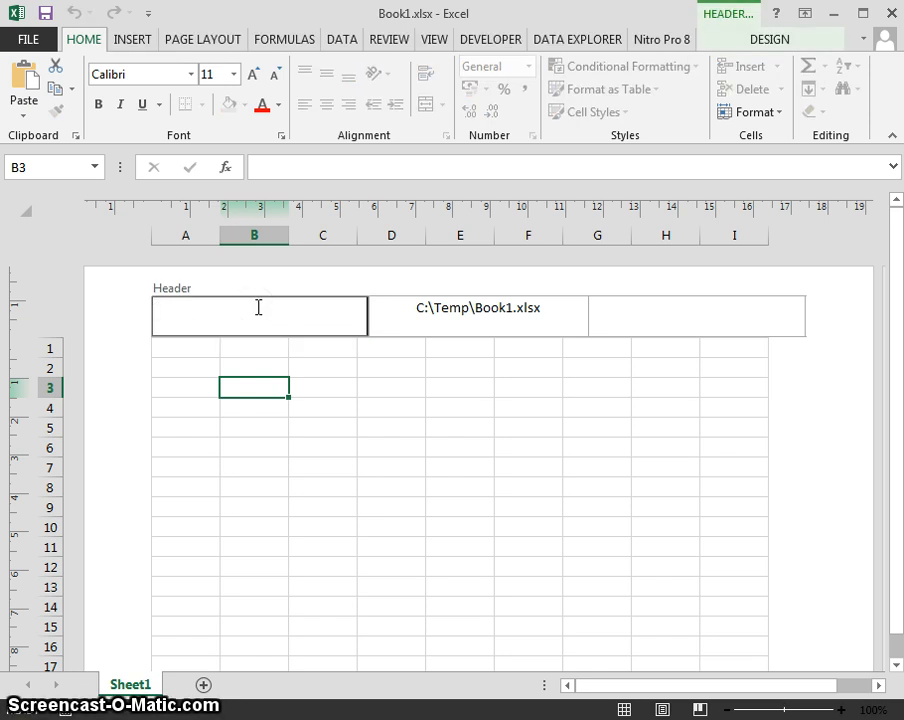
pyautogui.press('Tab')
pyautogui.press('Delete')
pyautogui.press('Tab')
pyautogui.click(234, 354)
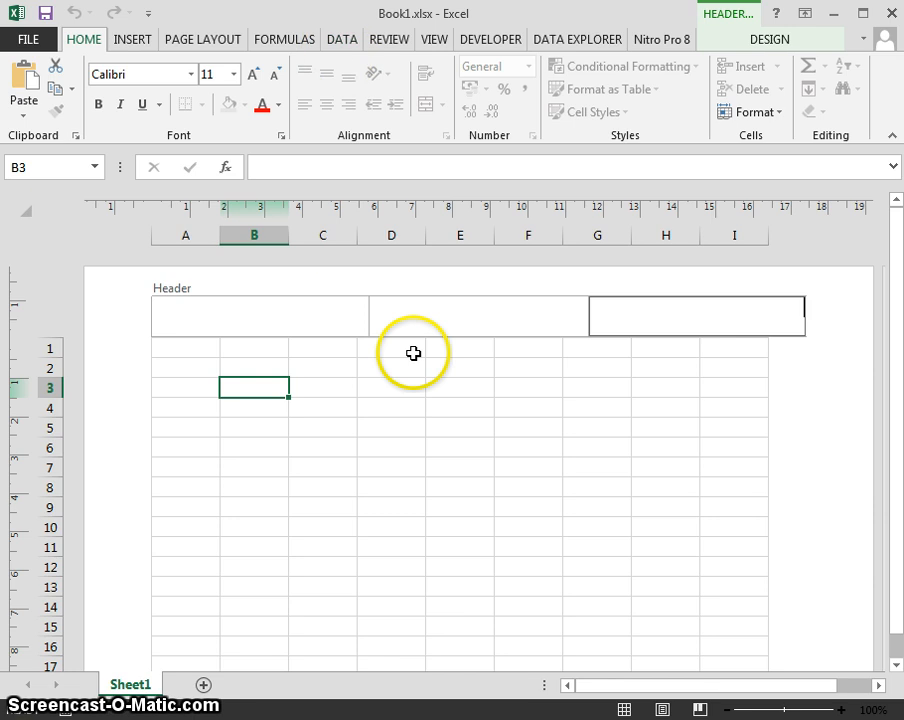
pyautogui.click(439, 42)
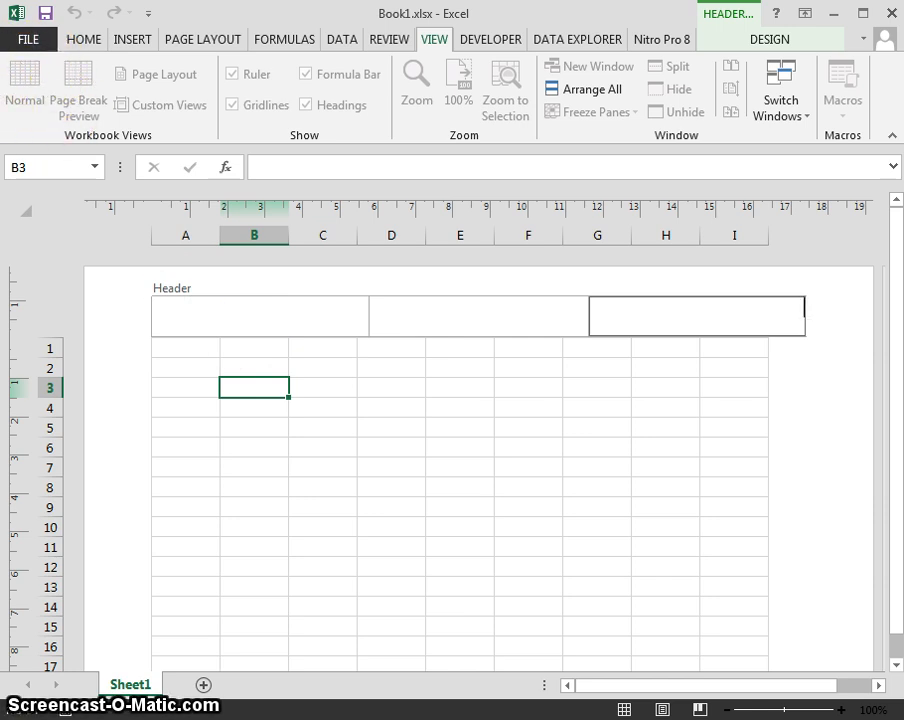
pyautogui.click(308, 364)
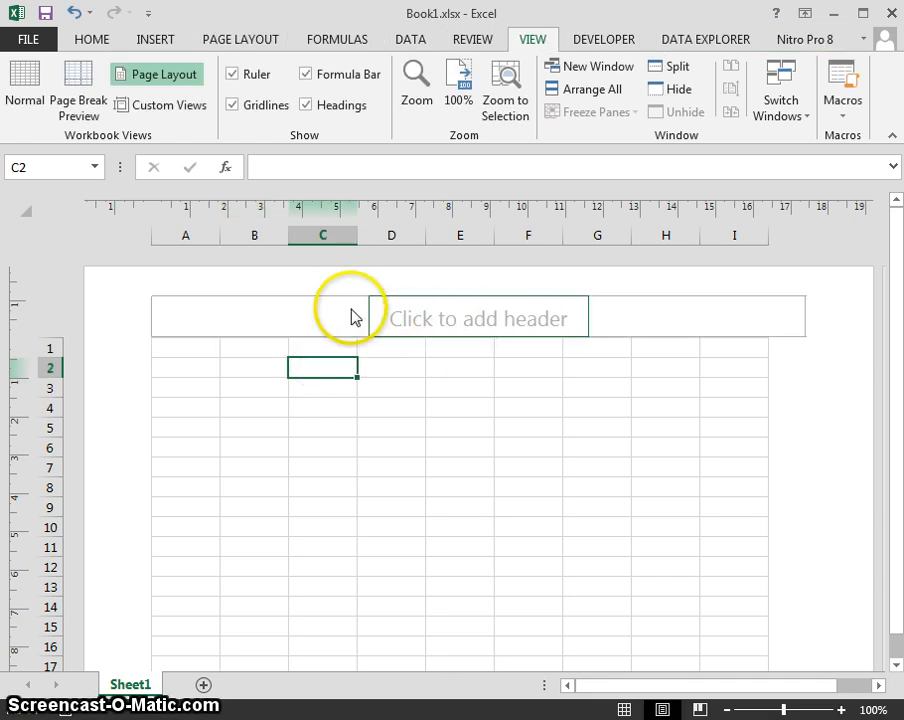
# Return Sheet1 to Normal view, select cell A1, and show the Page Layout ribbon.
pyautogui.click(30, 96)
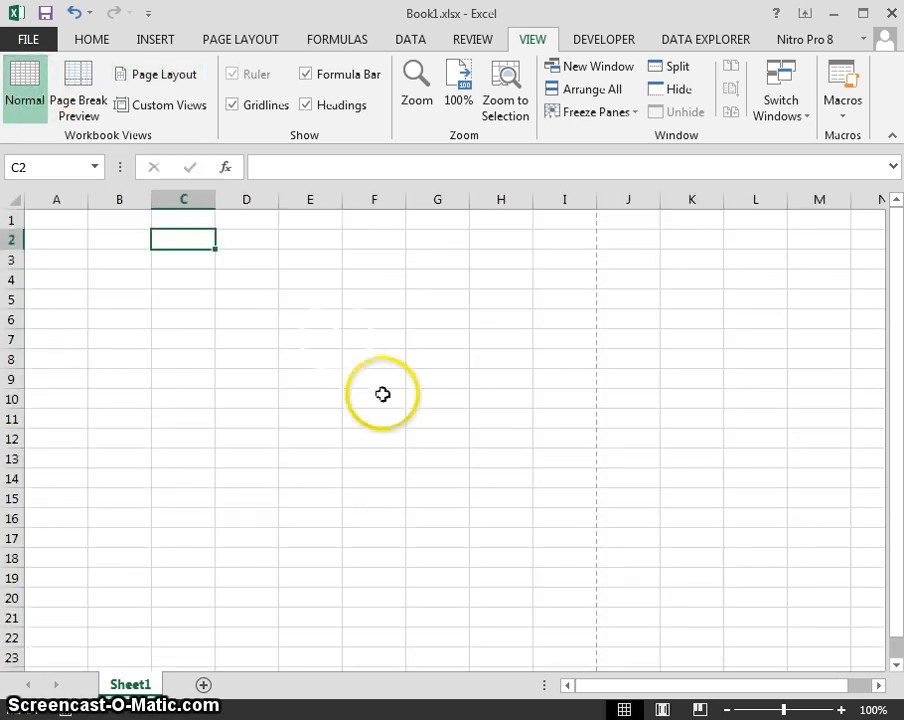
pyautogui.click(120, 275)
pyautogui.click(70, 222)
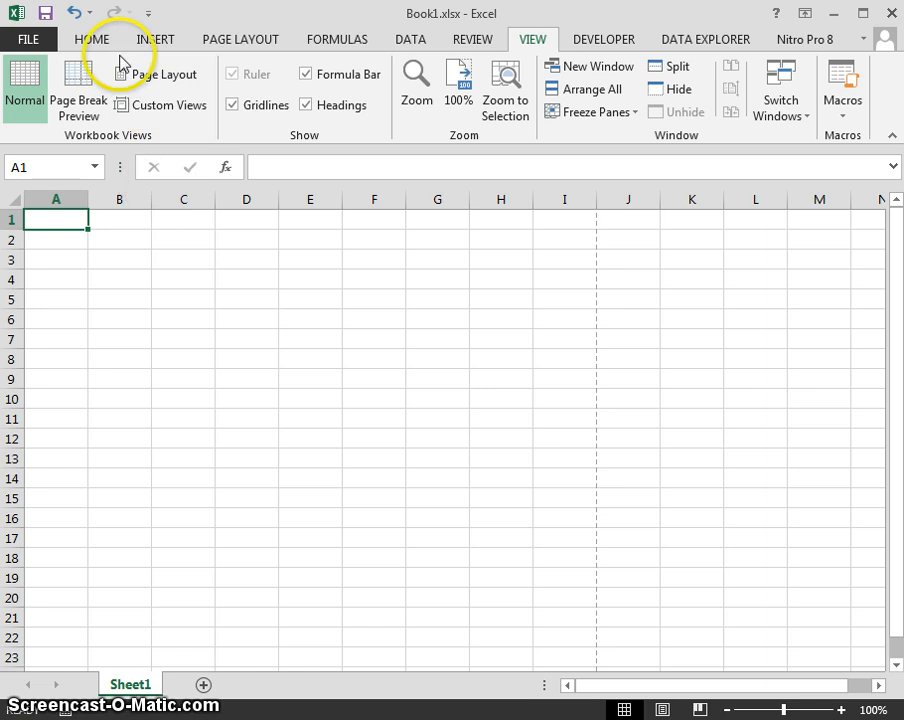
pyautogui.click(93, 41)
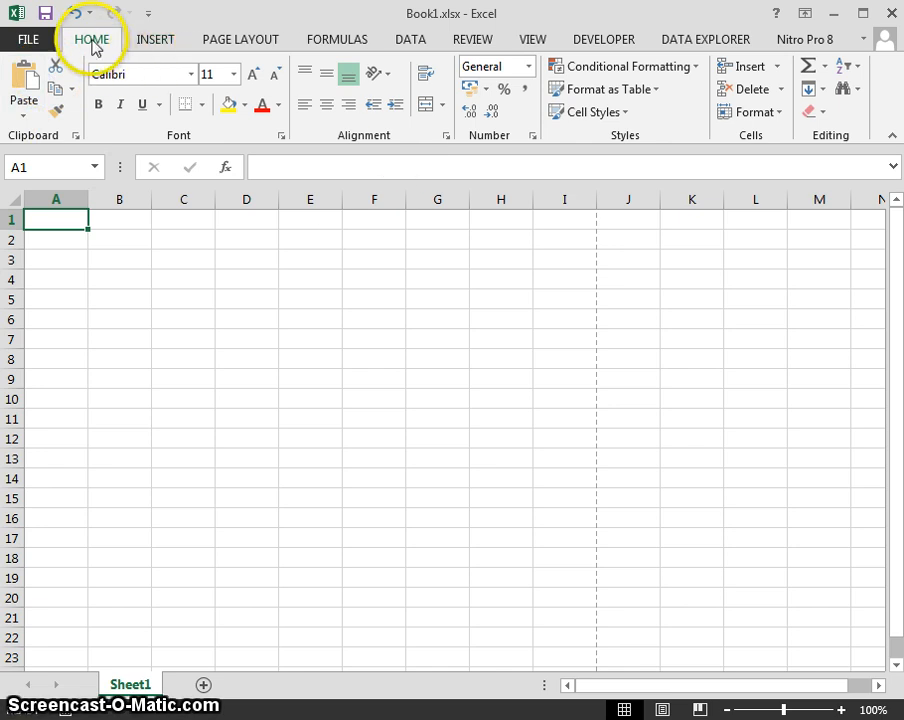
pyautogui.click(256, 40)
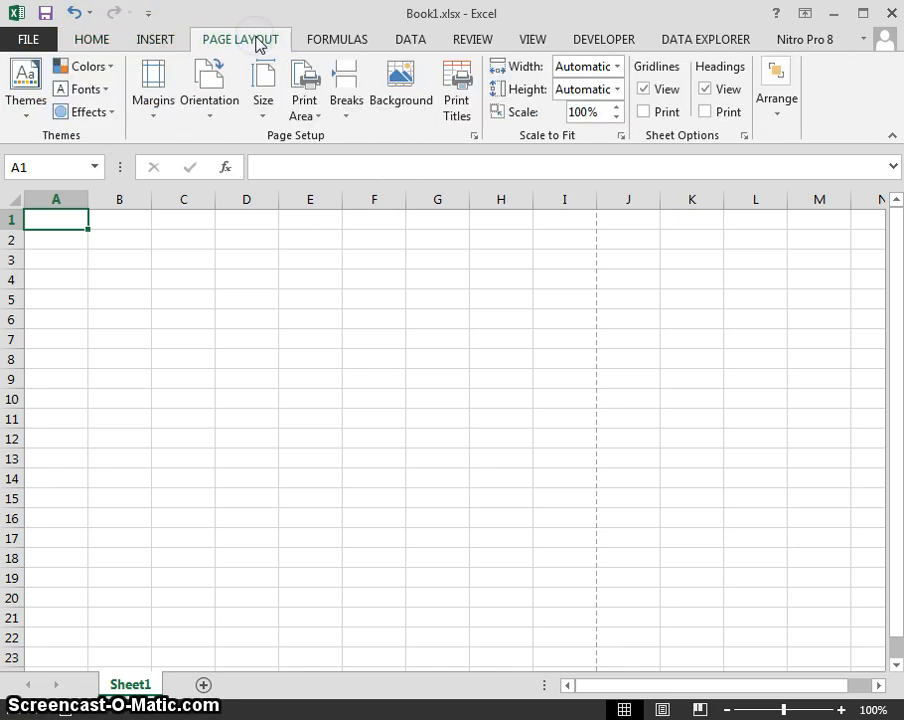
pyautogui.click(471, 136)
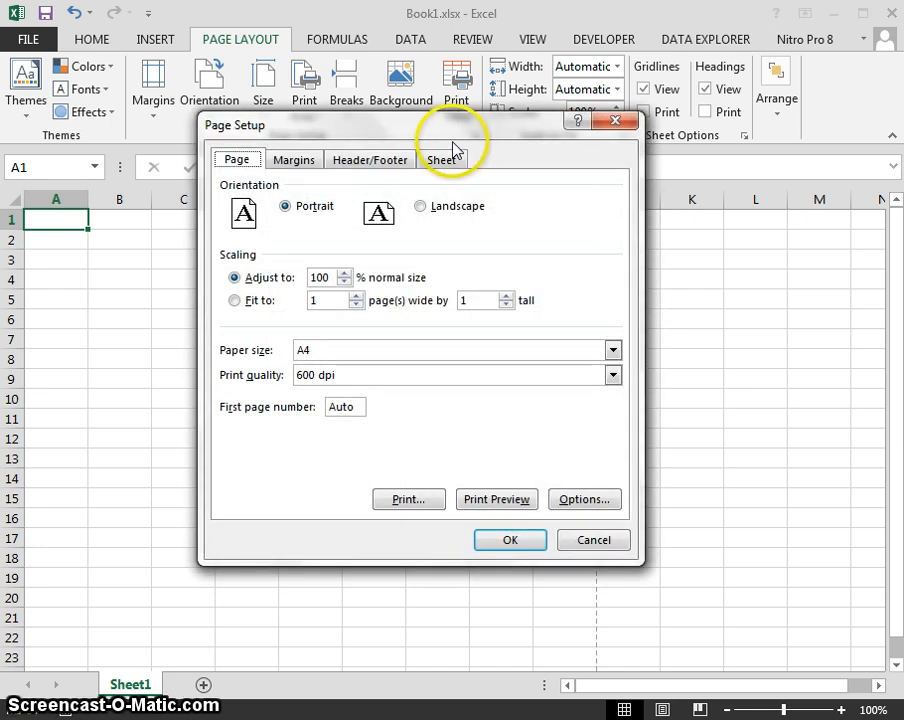
pyautogui.click(426, 129)
pyautogui.moveTo(426, 129); pyautogui.dragTo(441, 164)
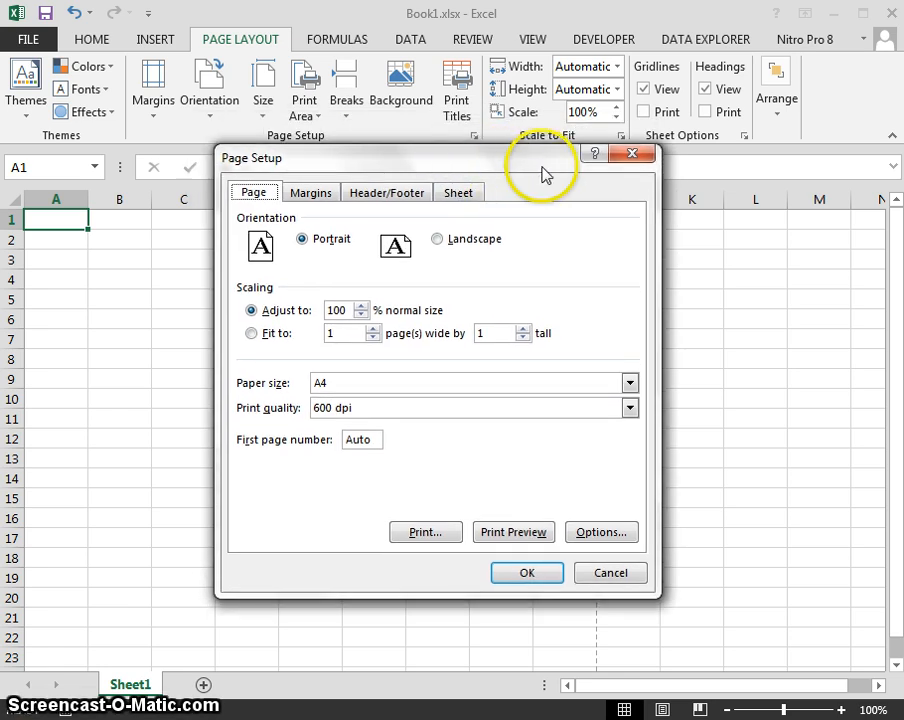
pyautogui.moveTo(516, 158); pyautogui.dragTo(531, 121)
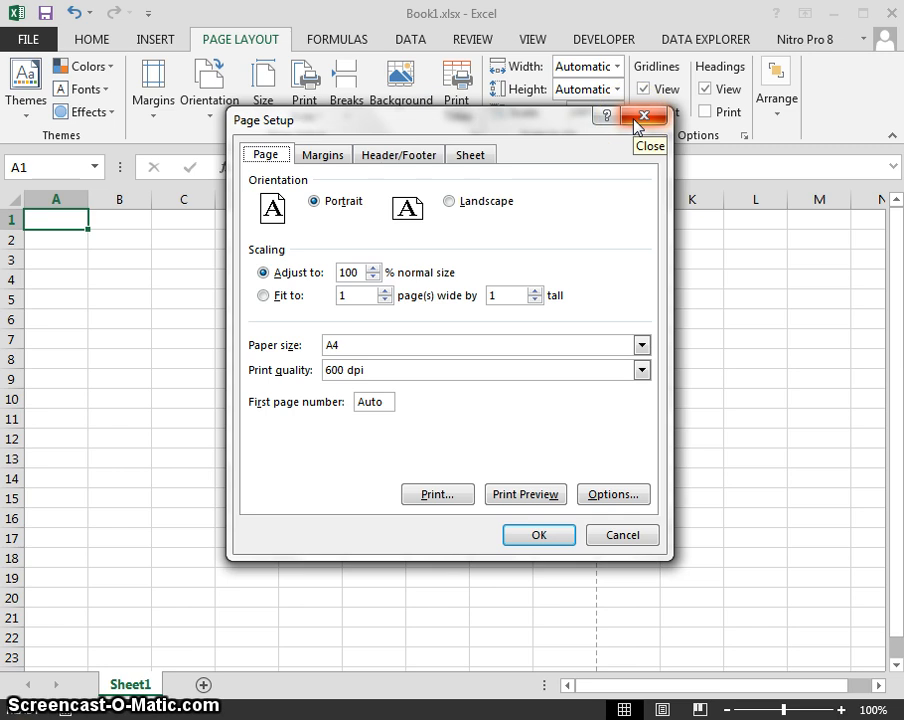
pyautogui.click(634, 124)
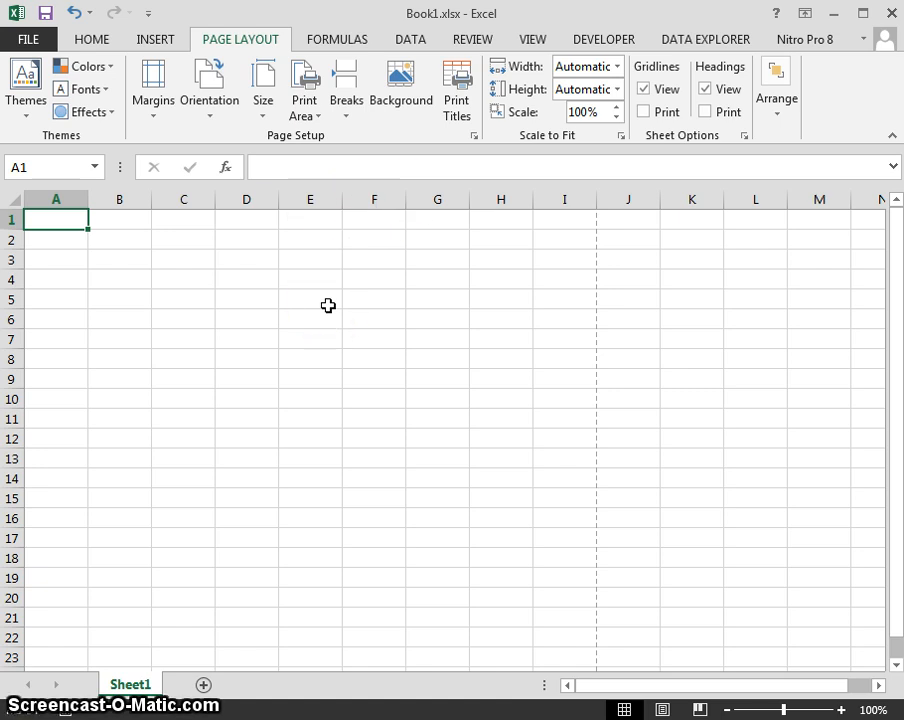
# Select range A1:E9, then go back to cell A1.
pyautogui.moveTo(328, 305); pyautogui.dragTo(42, 216)
pyautogui.click(42, 218)
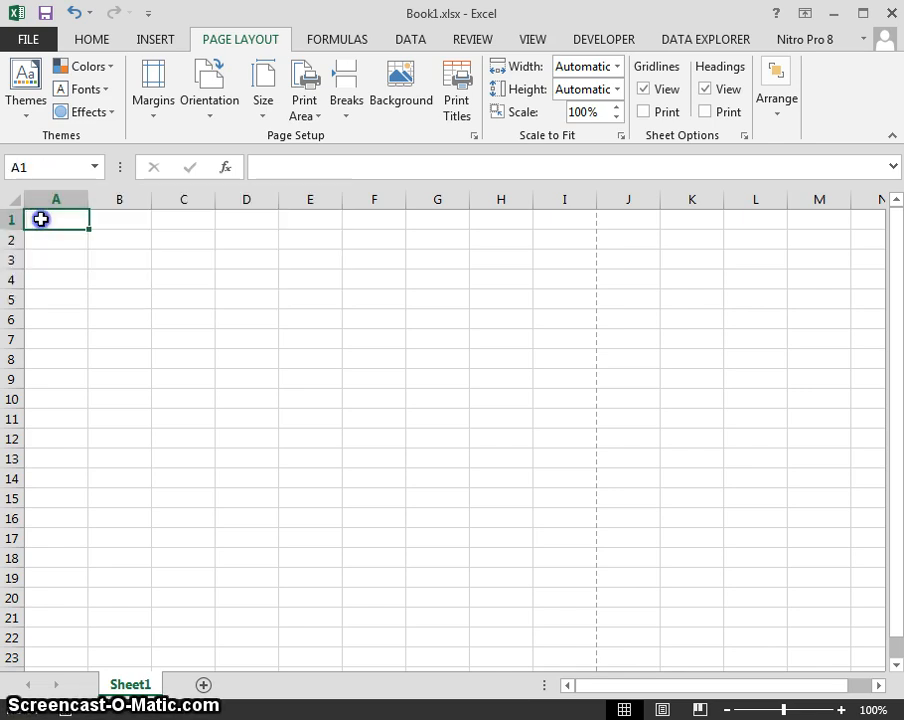
pyautogui.keyDown('shift'); pyautogui.click(280, 377); pyautogui.keyUp('shift')
pyautogui.click(273, 372)
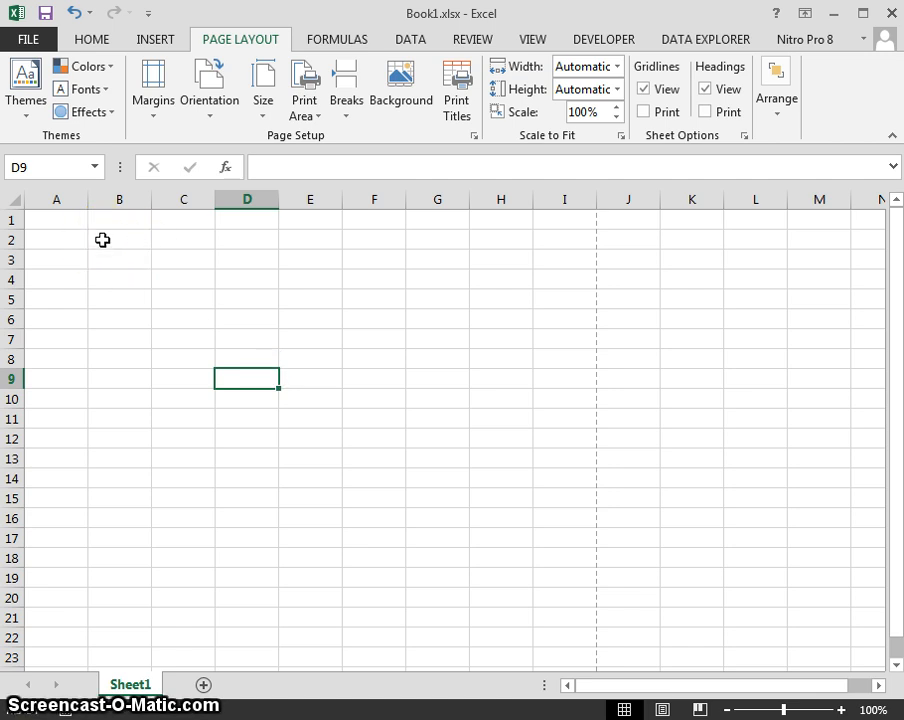
pyautogui.click(74, 222)
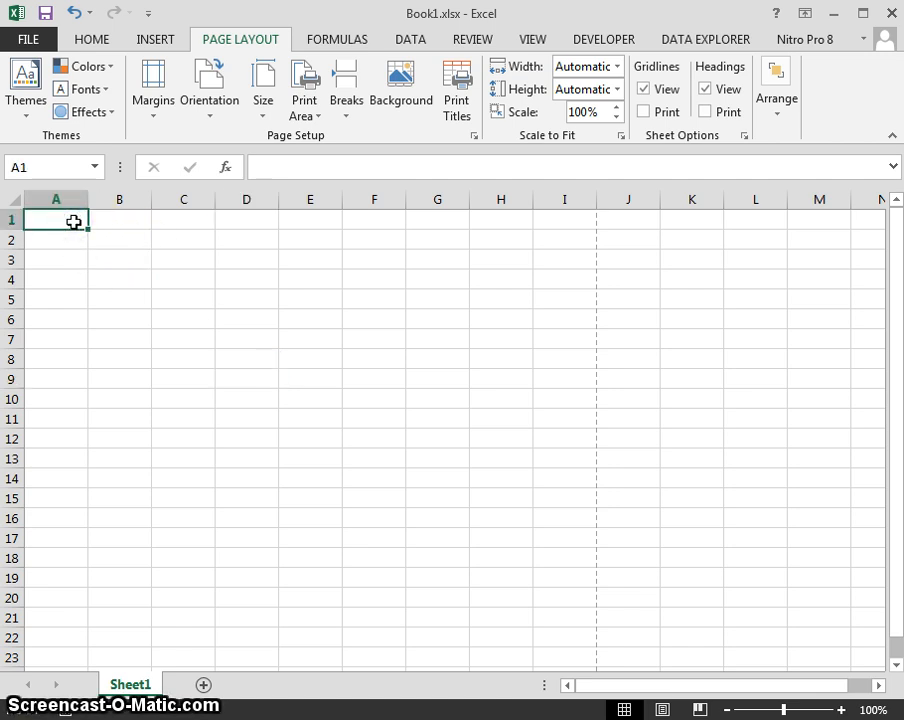
# Open the Page Setup dialog using the Alt, P, S, P shortcut.
pyautogui.press('alt')
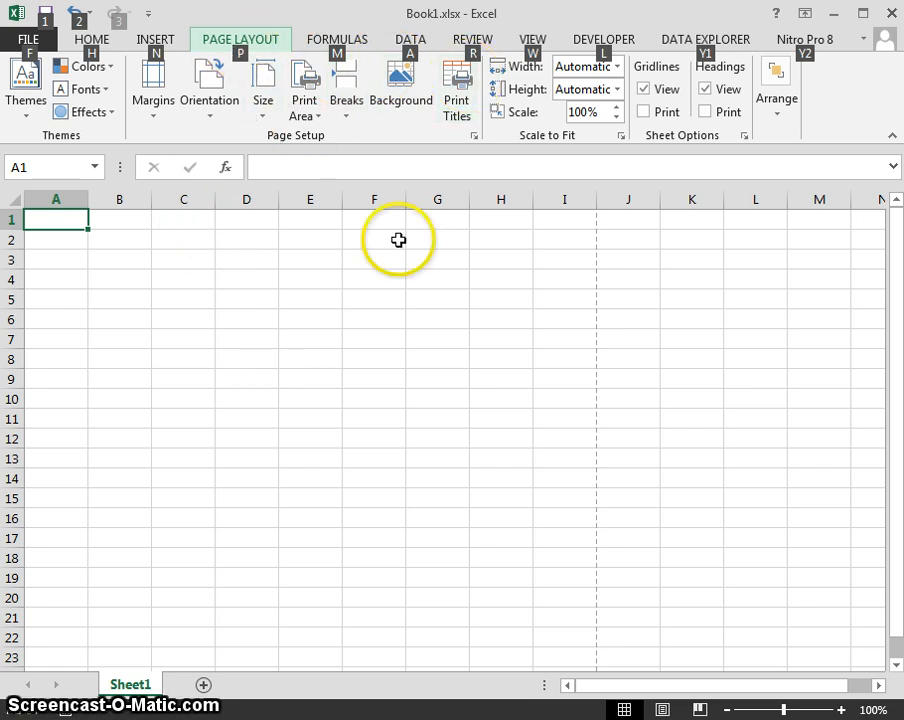
pyautogui.press('p')
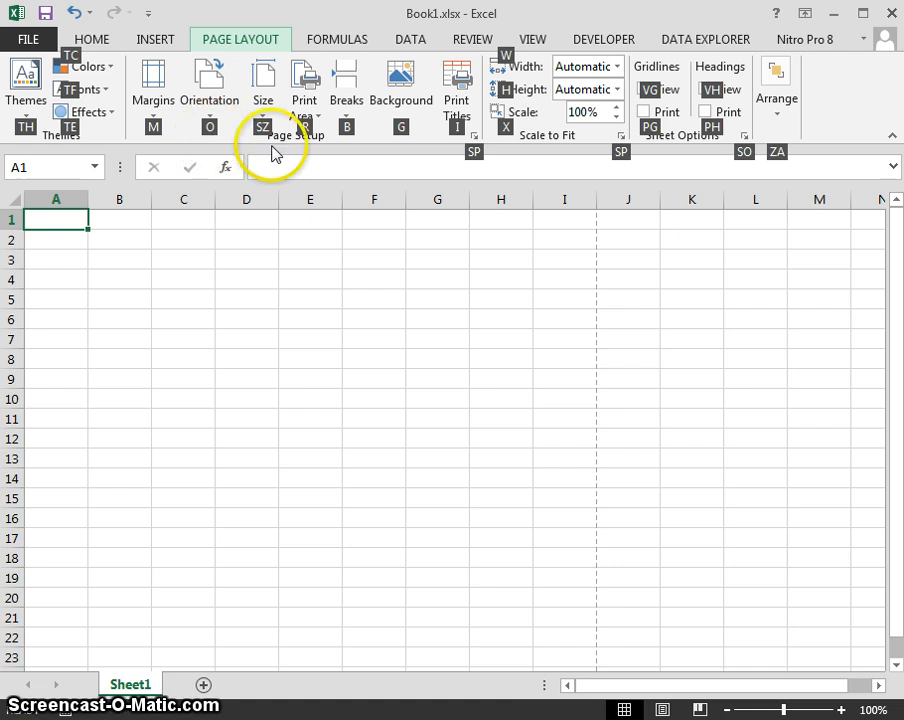
pyautogui.press('s')
pyautogui.click(487, 158)
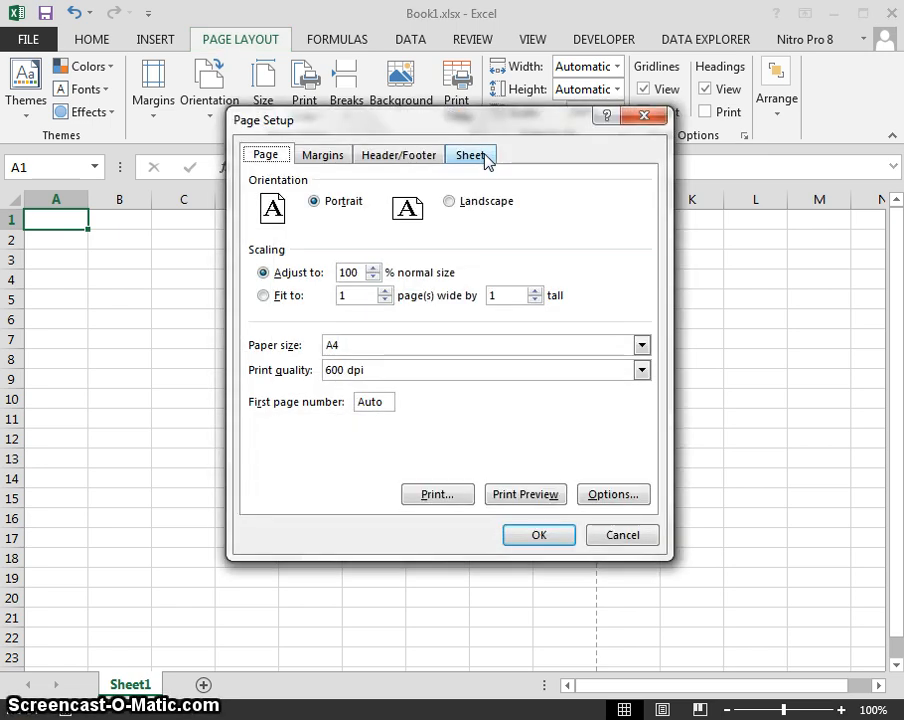
pyautogui.press('Escape')
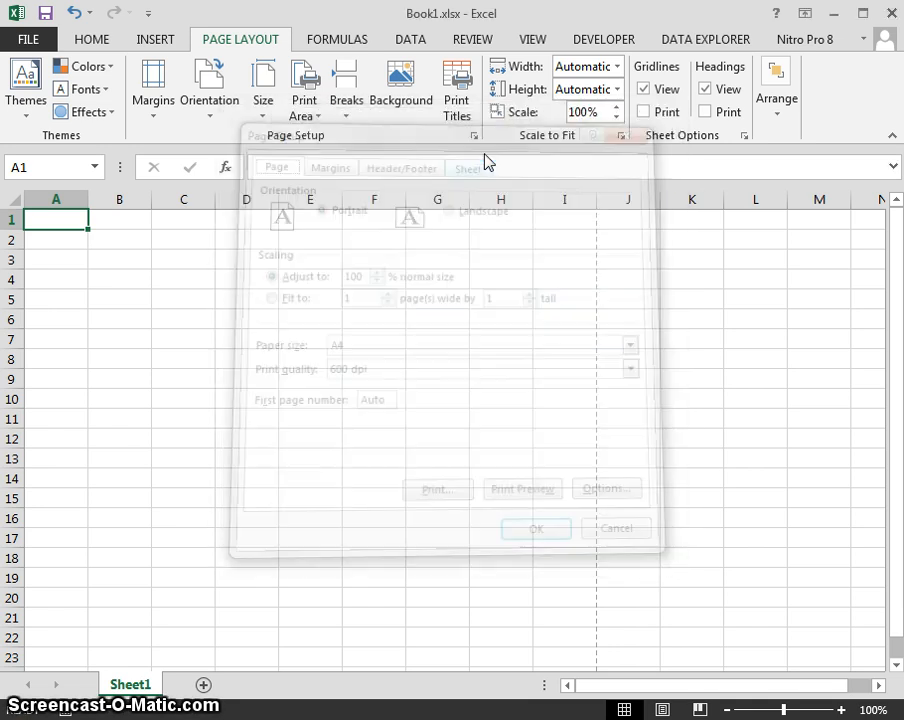
pyautogui.press('alt')
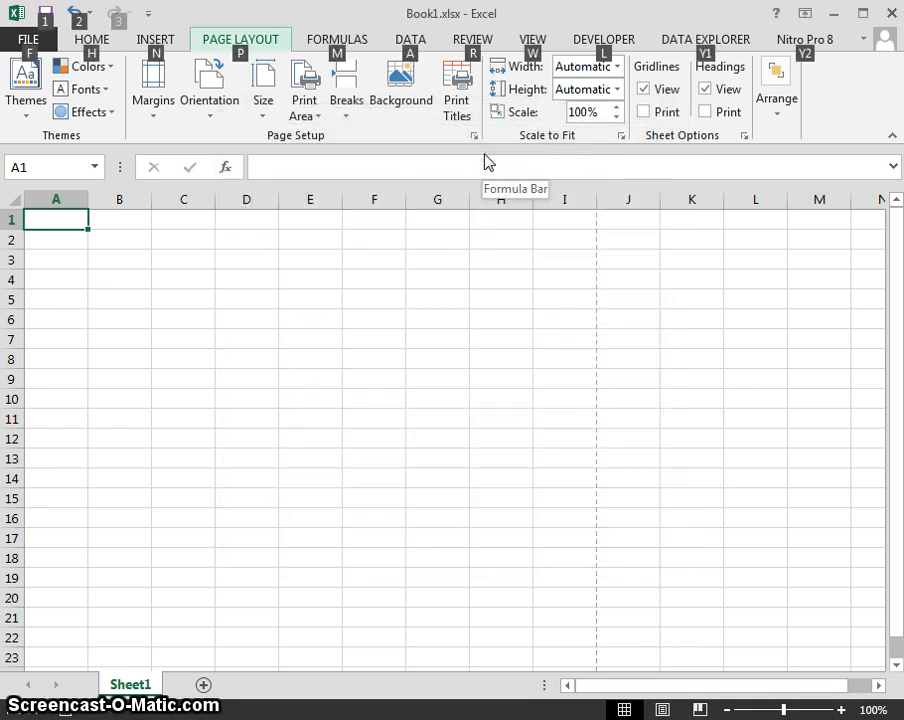
pyautogui.press('p')
pyautogui.press('s')
pyautogui.press('p')
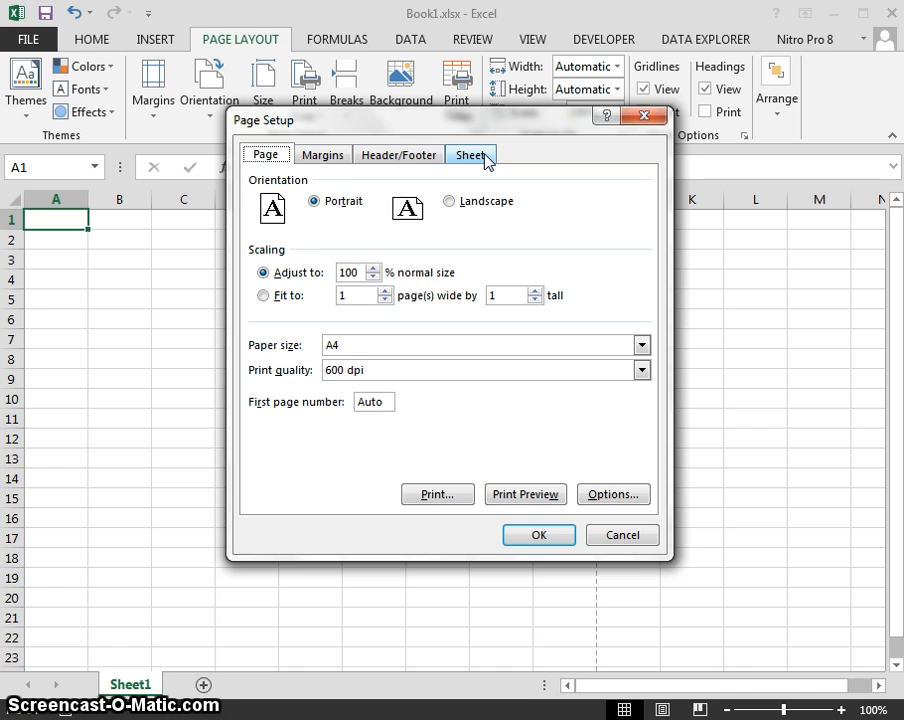
pyautogui.press('Escape')
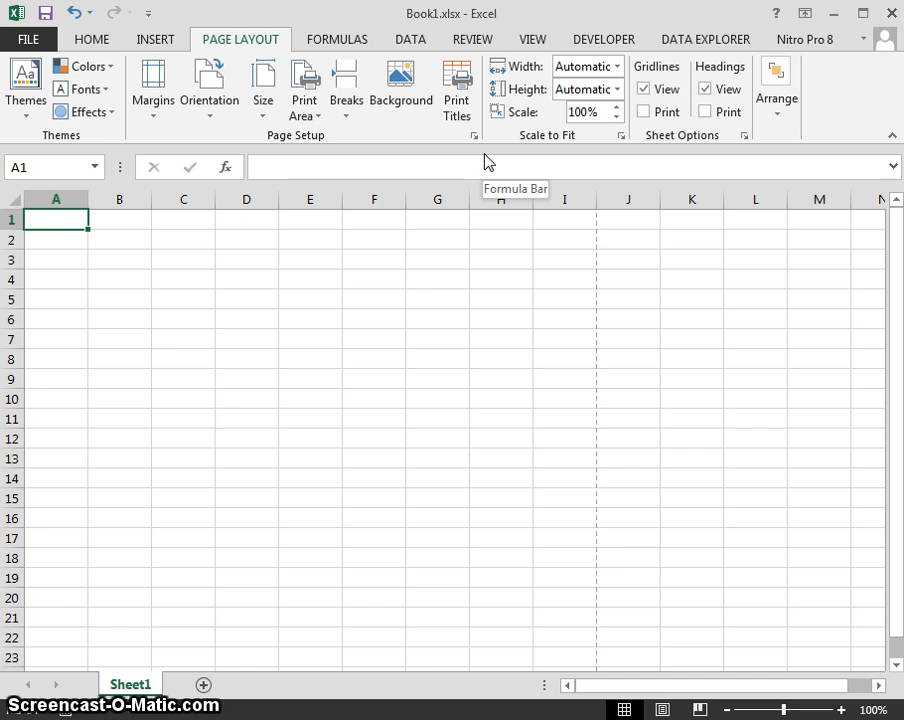
pyautogui.hotkey('alt', 'p')
pyautogui.press('s')
pyautogui.press('p')
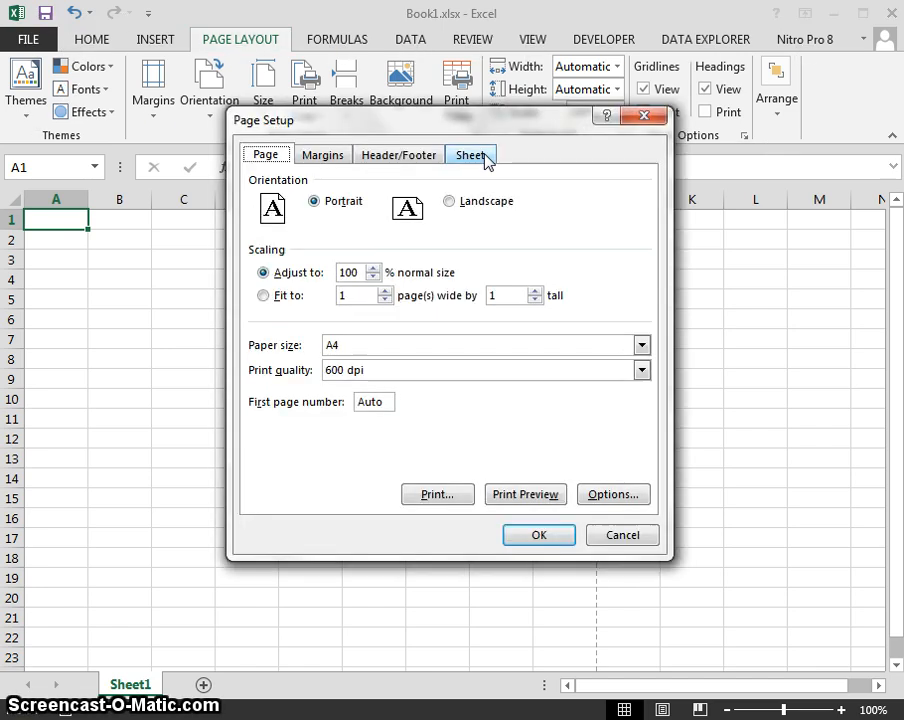
pyautogui.press('Escape')
pyautogui.press('alt')
pyautogui.press('p')
pyautogui.press('s')
pyautogui.press('p')
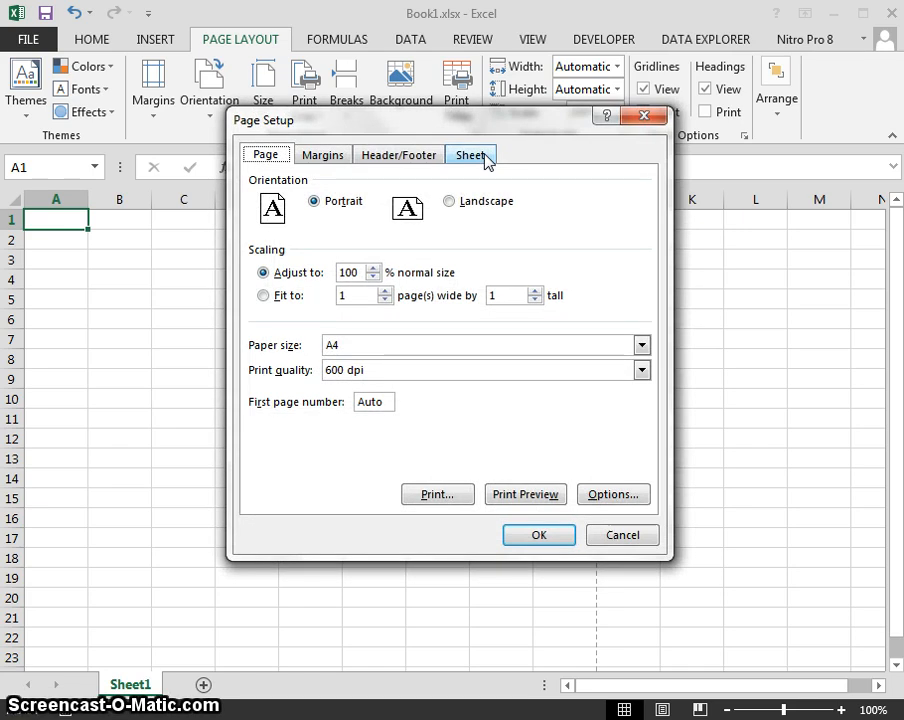
# Review the Margins, Header/Footer and Sheet tabs, ending on the Page tab.
pyautogui.click(334, 158)
pyautogui.click(396, 162)
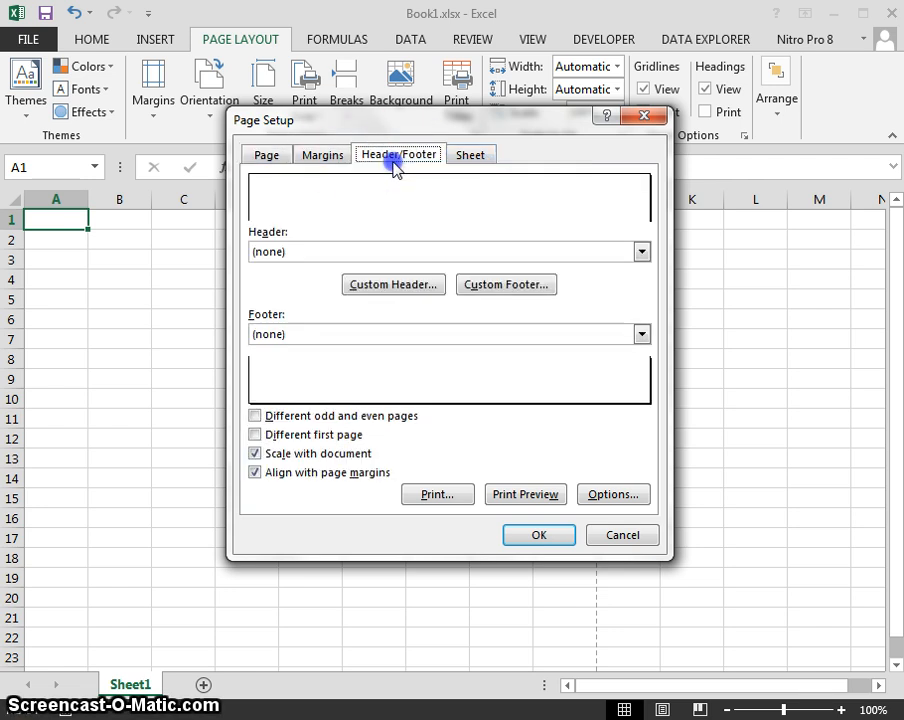
pyautogui.click(476, 158)
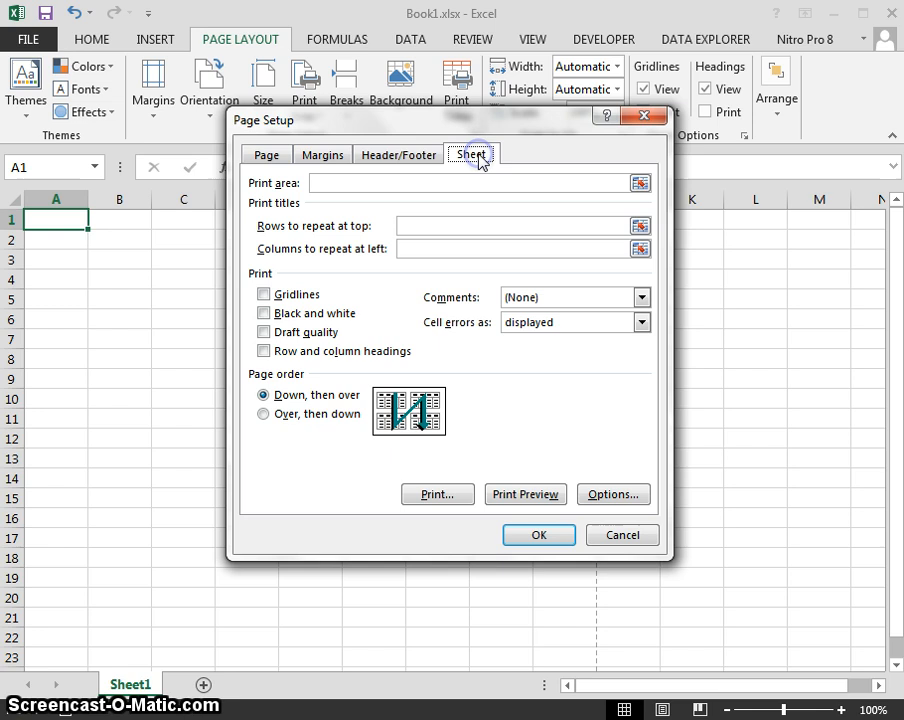
pyautogui.click(260, 160)
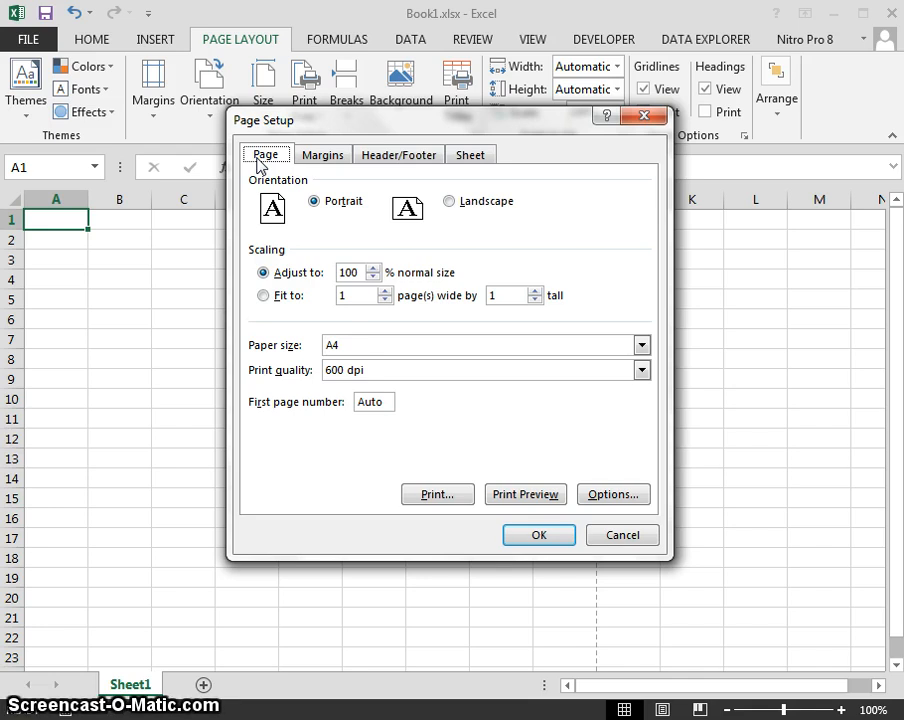
# Set margins to Top 2, Bottom 1.5, Left 1, Right 1, Header 0.5, Footer .05.
pyautogui.click(305, 164)
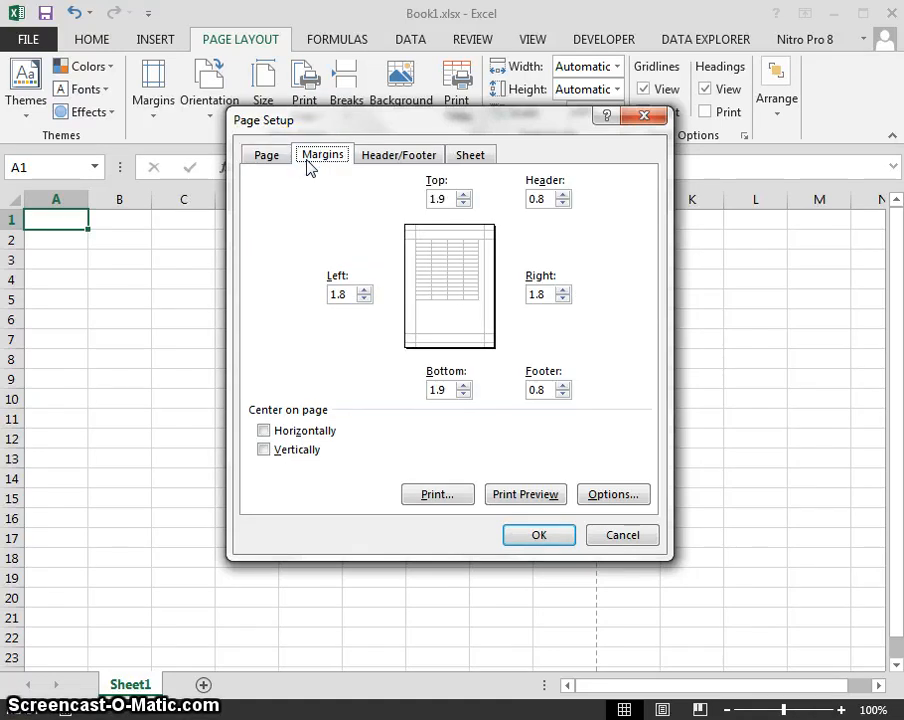
pyautogui.click(438, 197)
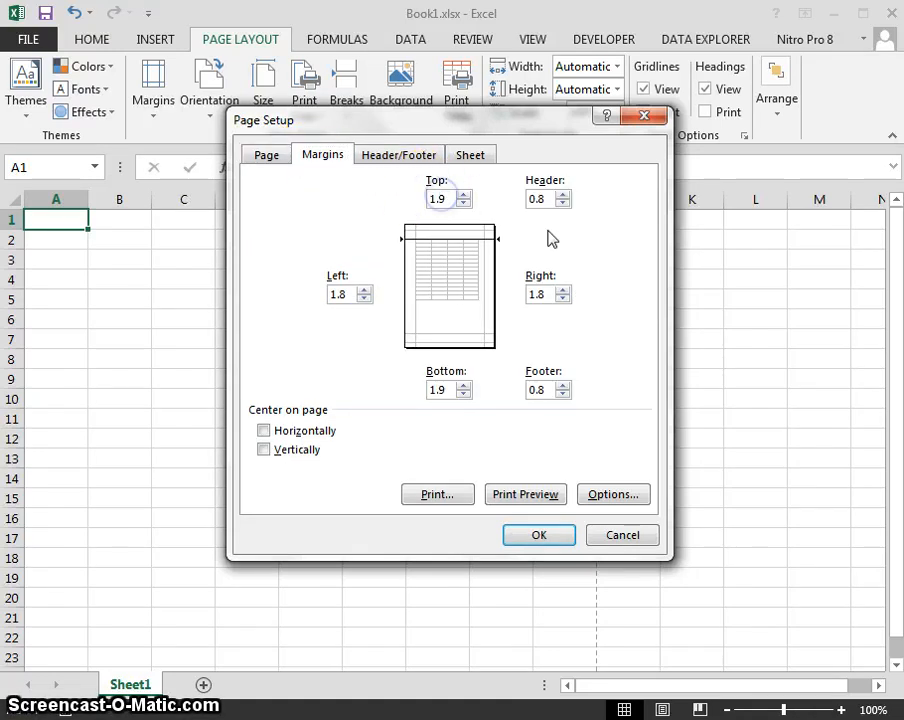
pyautogui.write('2')
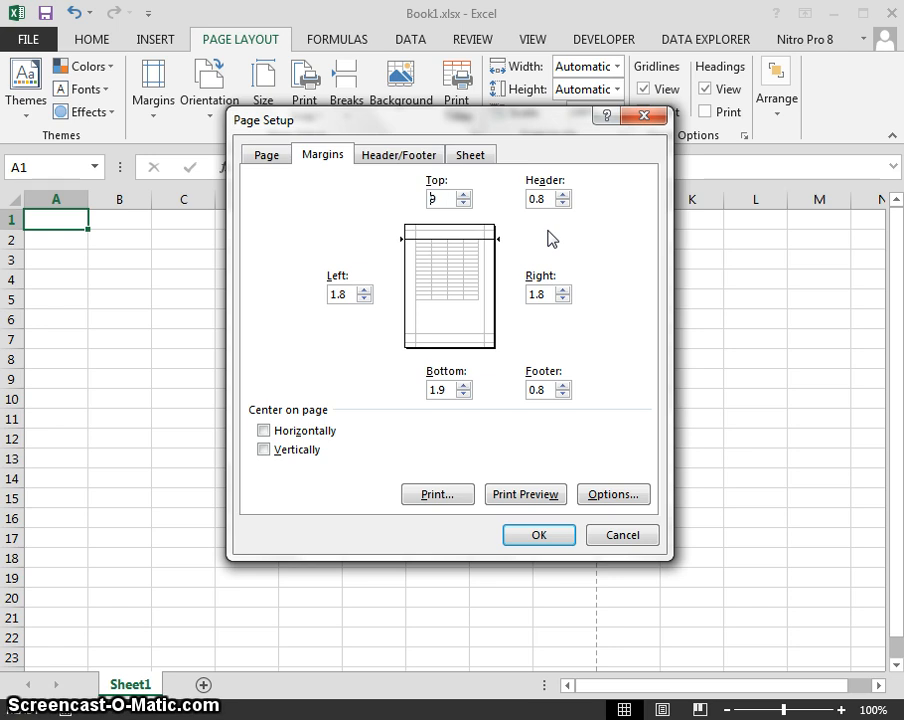
pyautogui.press('Tab')
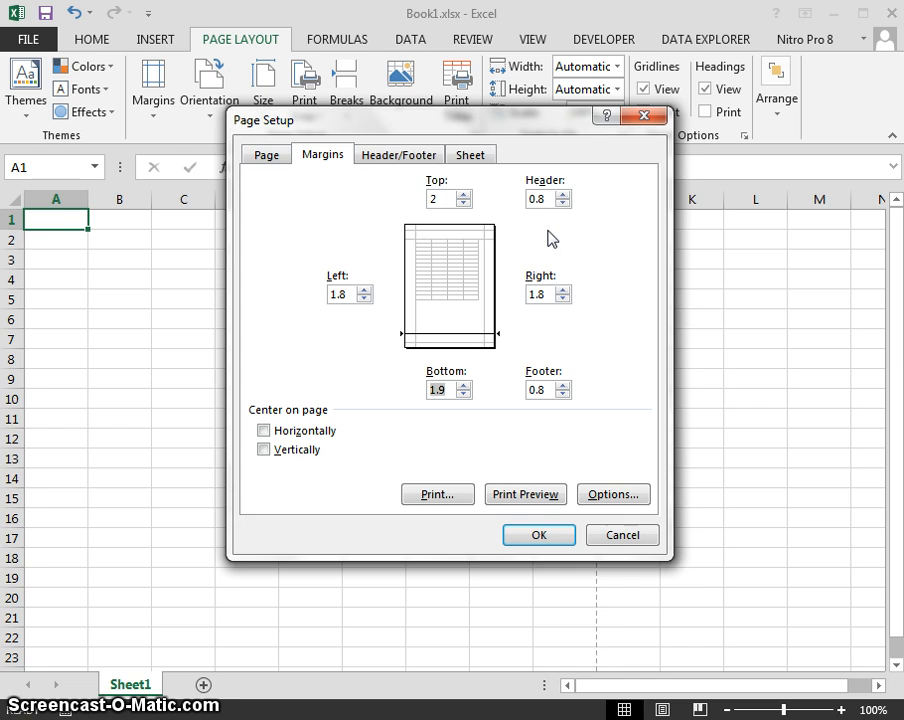
pyautogui.press('Tab')
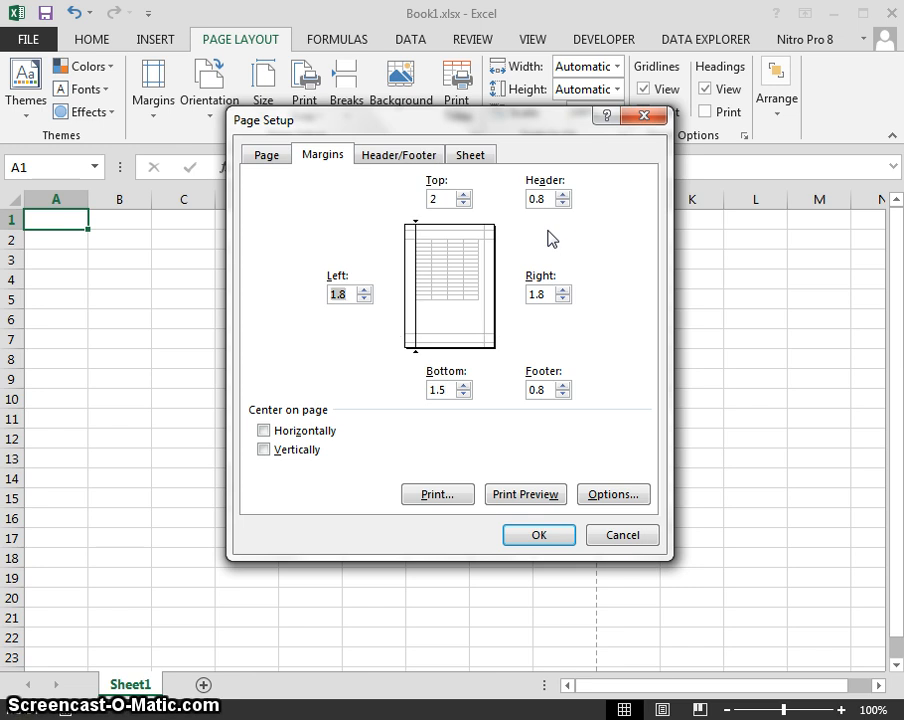
pyautogui.press('Tab')
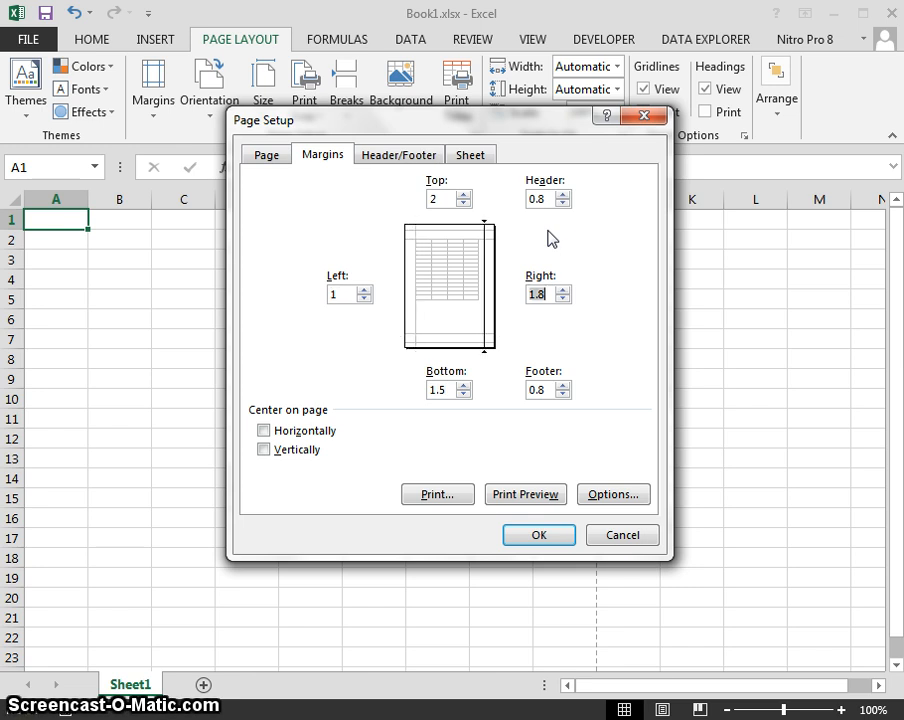
pyautogui.press('Tab')
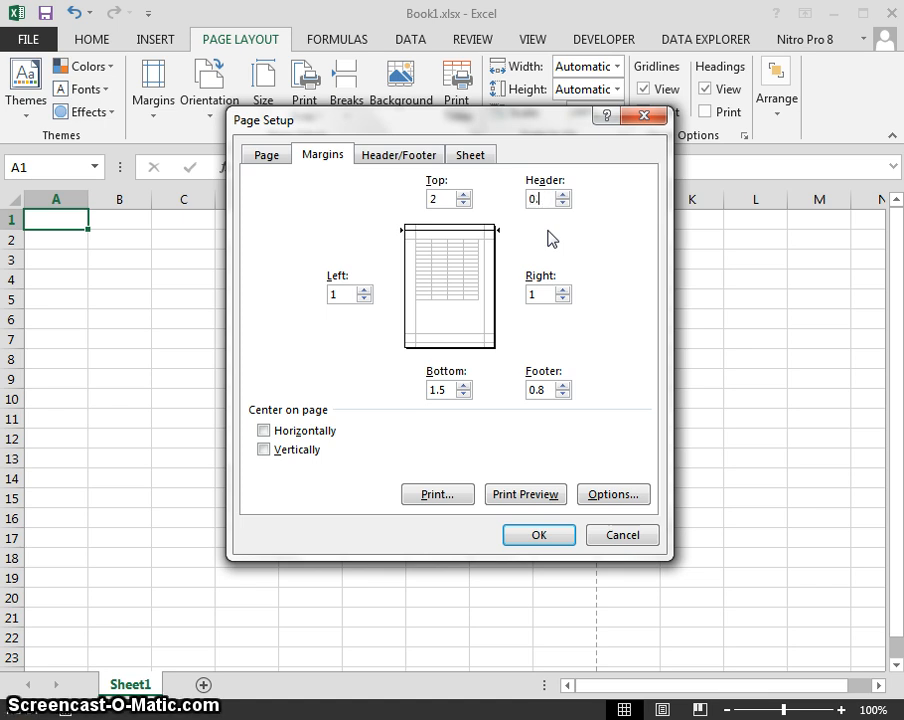
pyautogui.press('Tab')
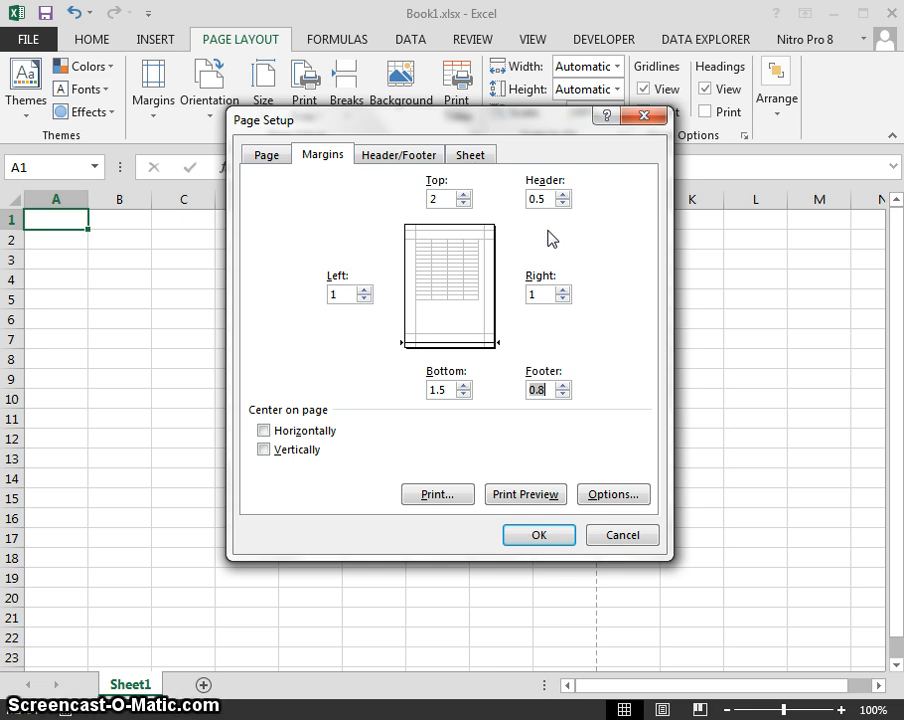
pyautogui.press('Tab')
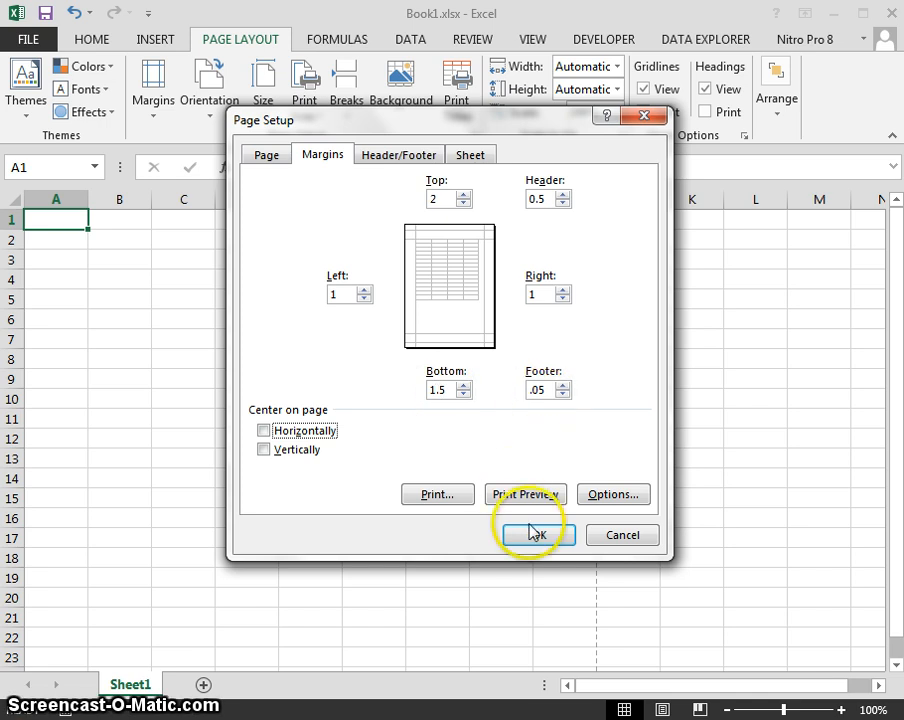
# Look over the built-in headers on Header/Footer, then open the Custom Header editor.
pyautogui.click(373, 162)
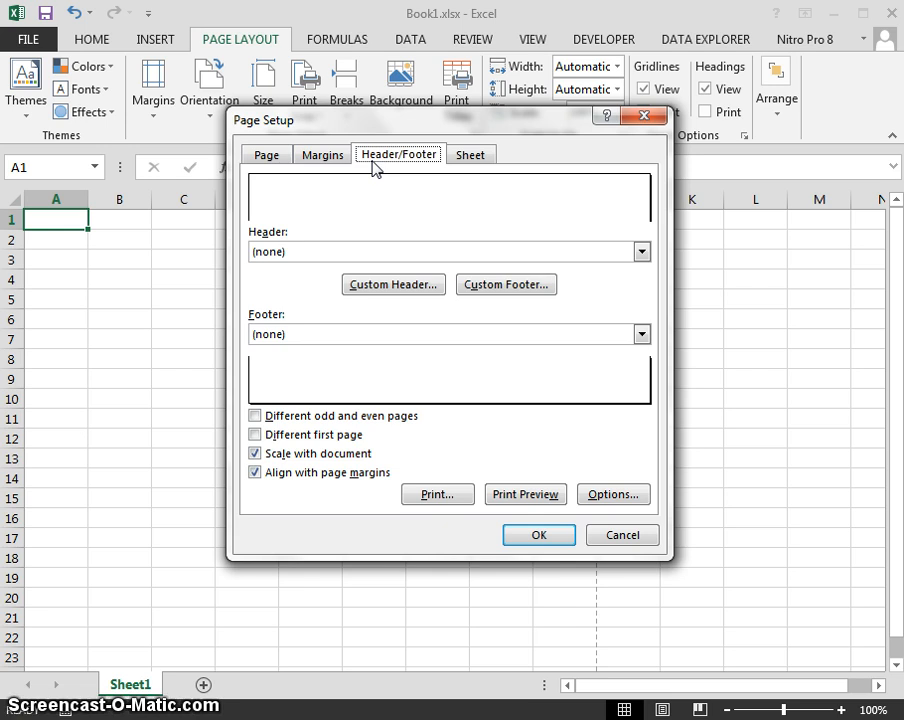
pyautogui.click(642, 253)
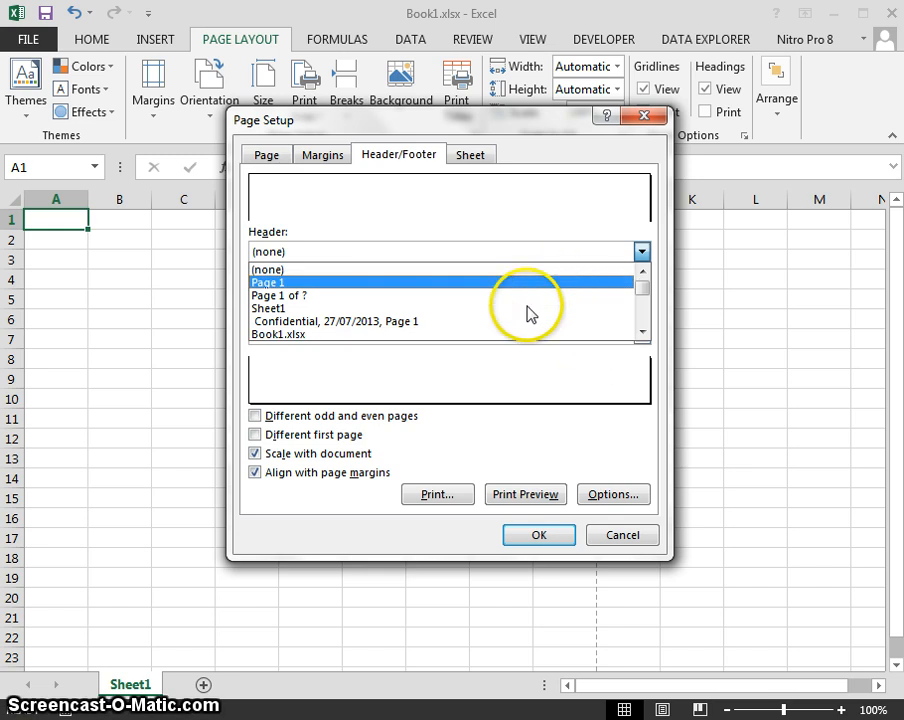
pyautogui.click(528, 250)
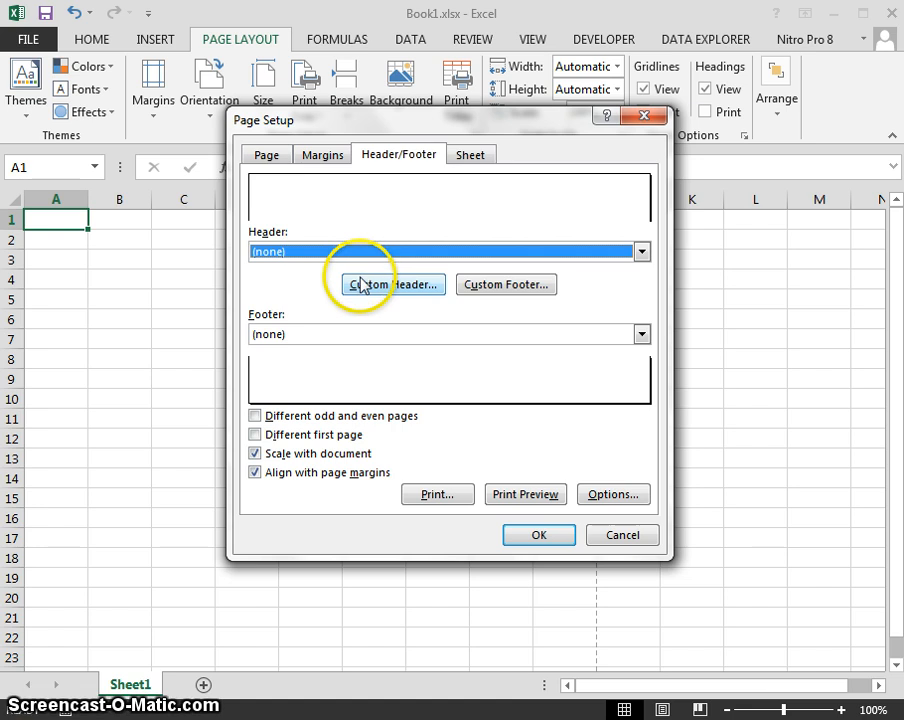
pyautogui.click(401, 284)
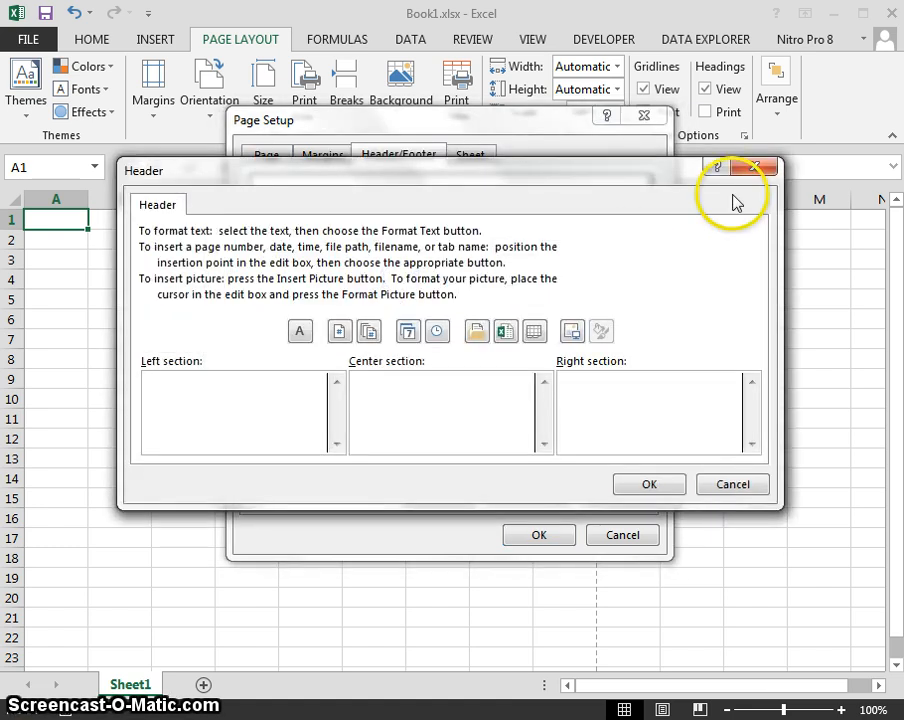
# Insert excellogo.jpg from the Desktop as a picture in the left header section.
pyautogui.click(754, 166)
pyautogui.click(390, 286)
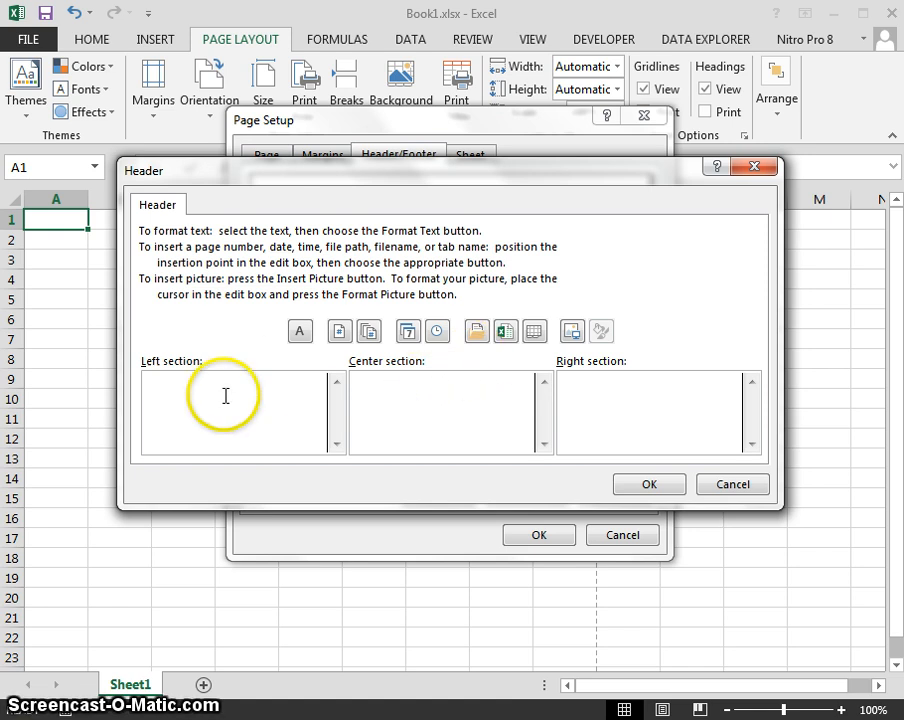
pyautogui.click(186, 382)
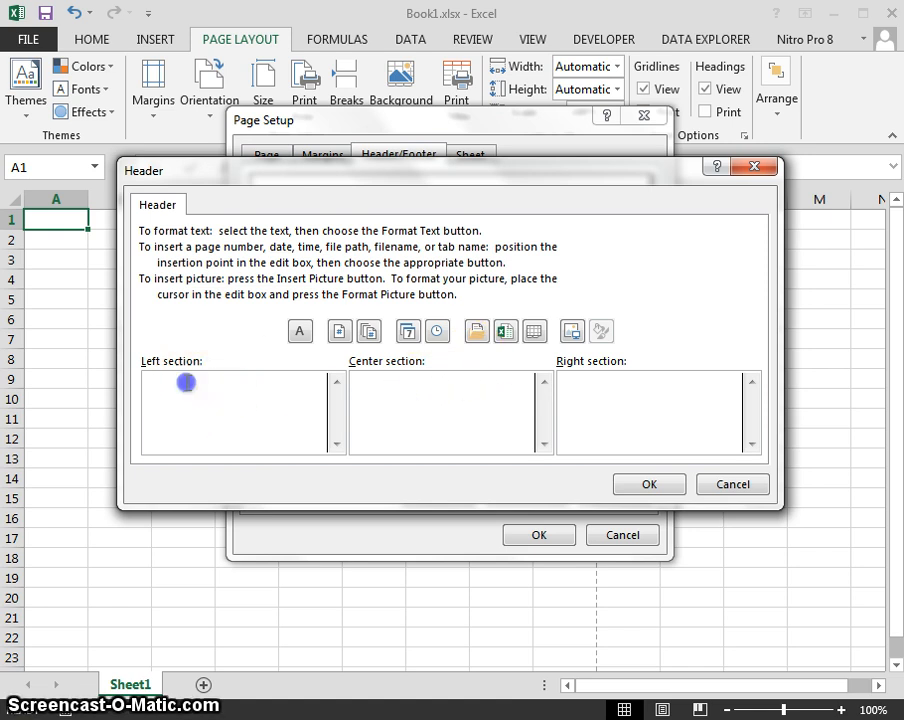
pyautogui.click(572, 340)
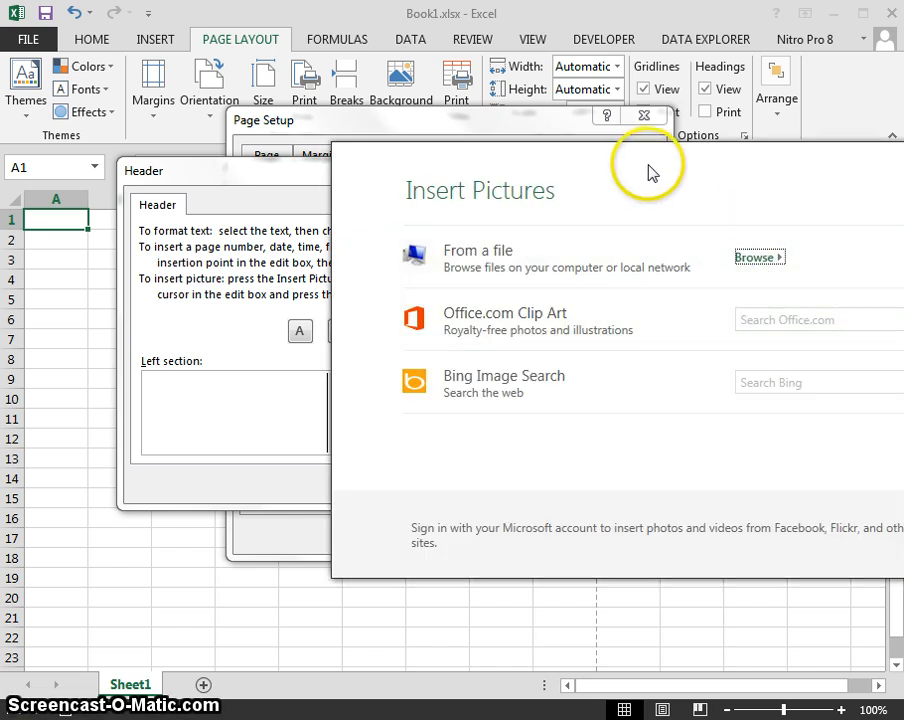
pyautogui.moveTo(648, 168); pyautogui.dragTo(468, 144)
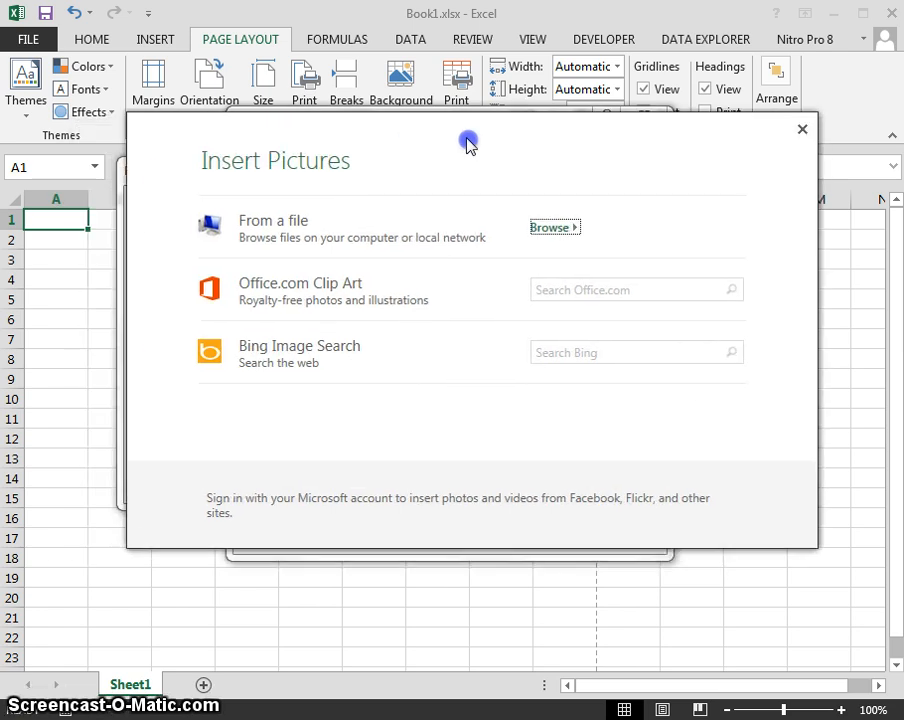
pyautogui.click(554, 229)
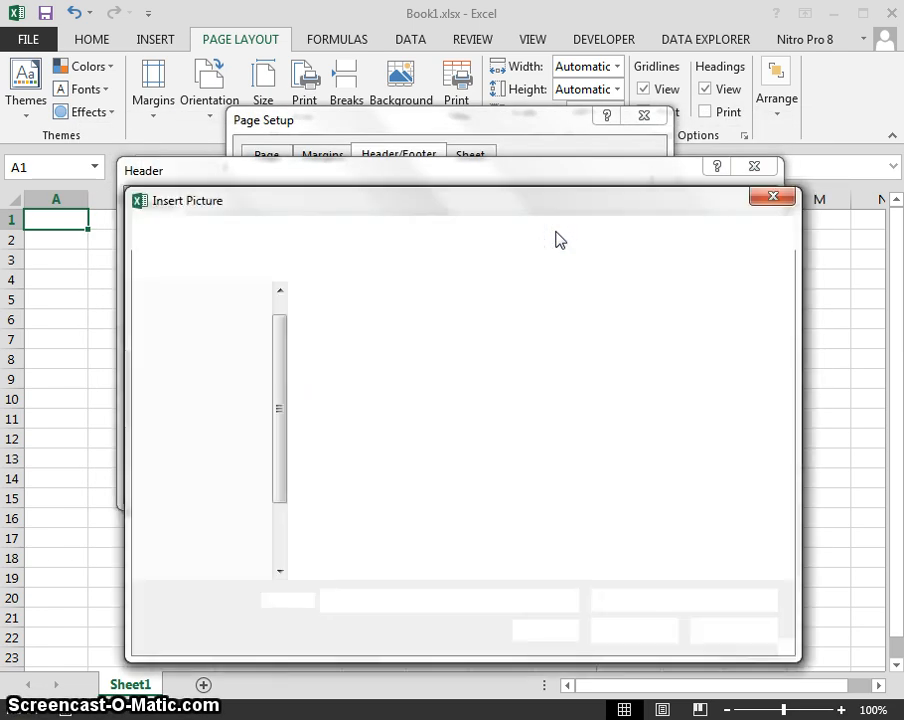
pyautogui.click(193, 366)
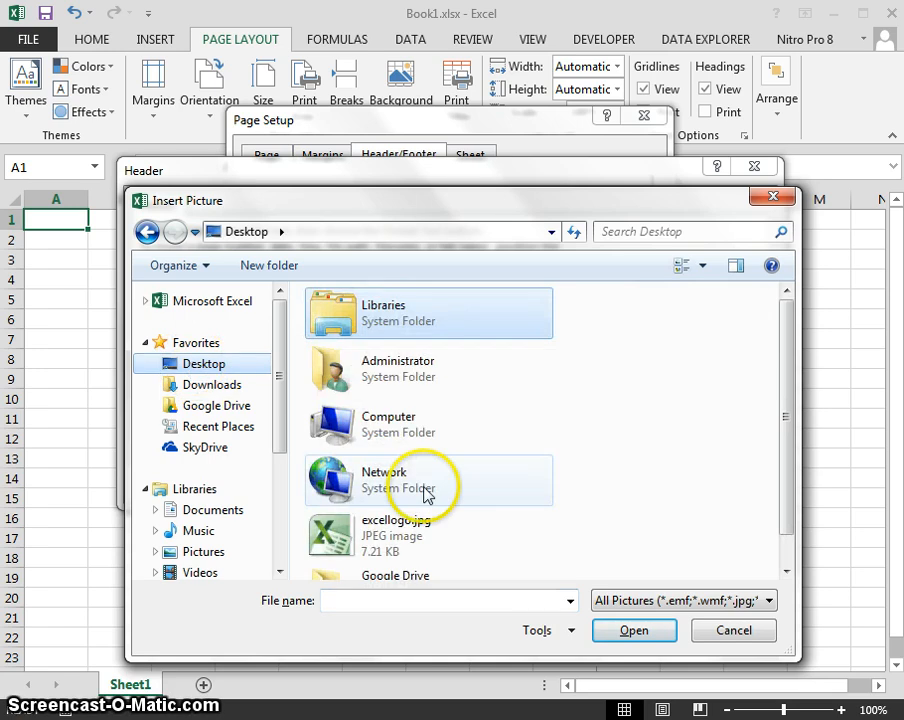
pyautogui.click(374, 546)
pyautogui.doubleClick(334, 545)
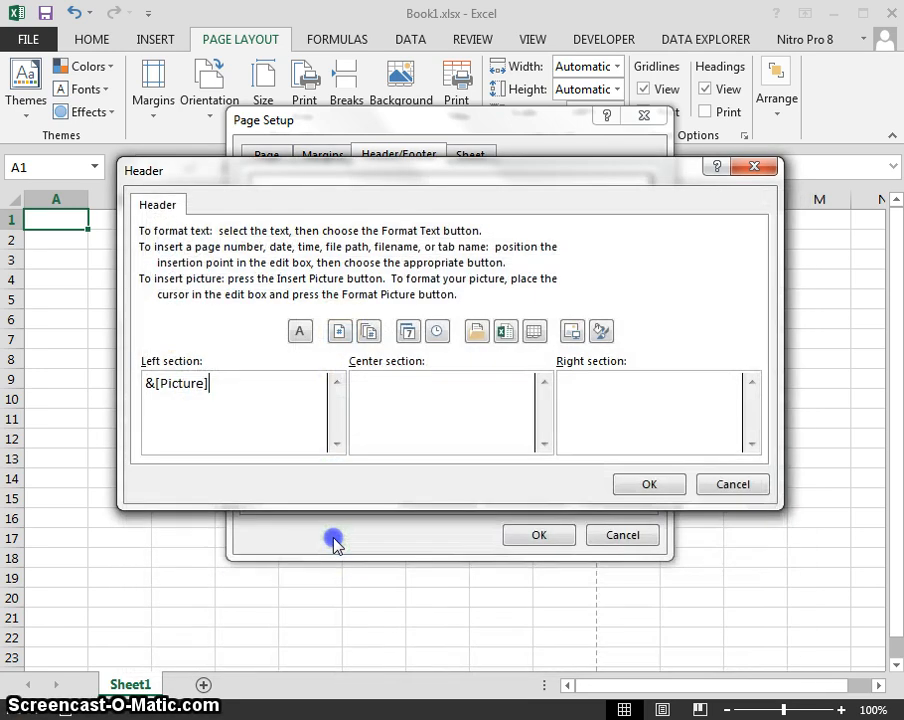
# Resize the header picture in Format Picture to 1.25 cm high by 1.36 cm wide (22%).
pyautogui.click(601, 330)
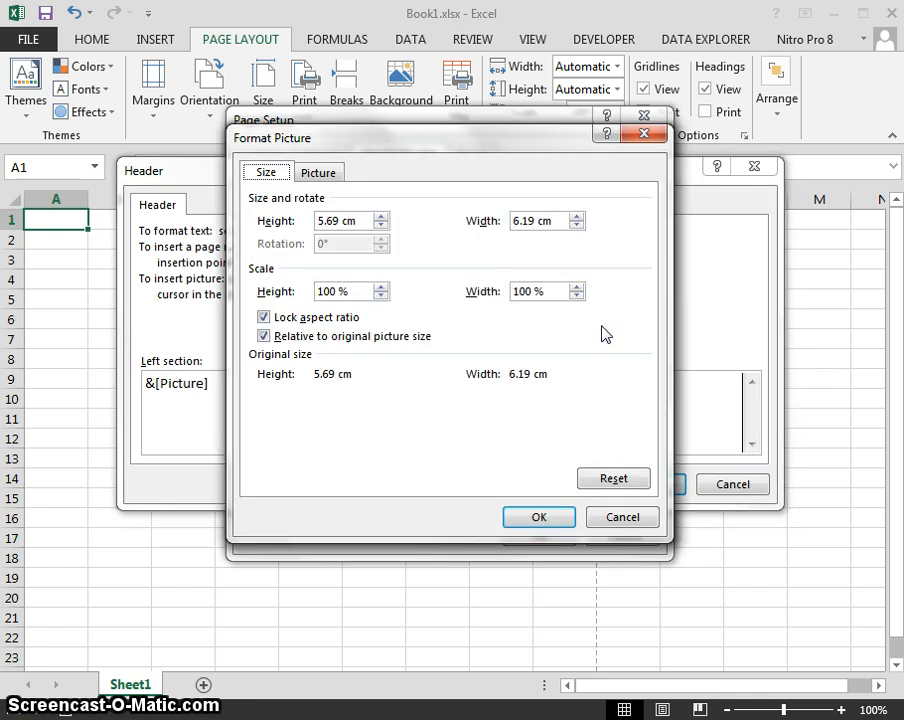
pyautogui.click(636, 134)
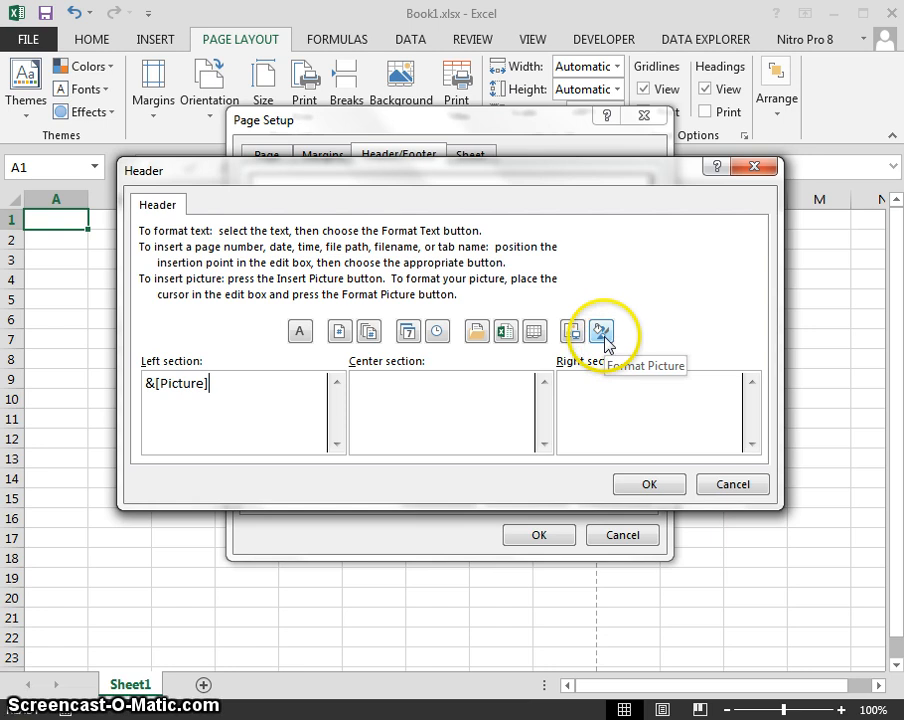
pyautogui.click(603, 334)
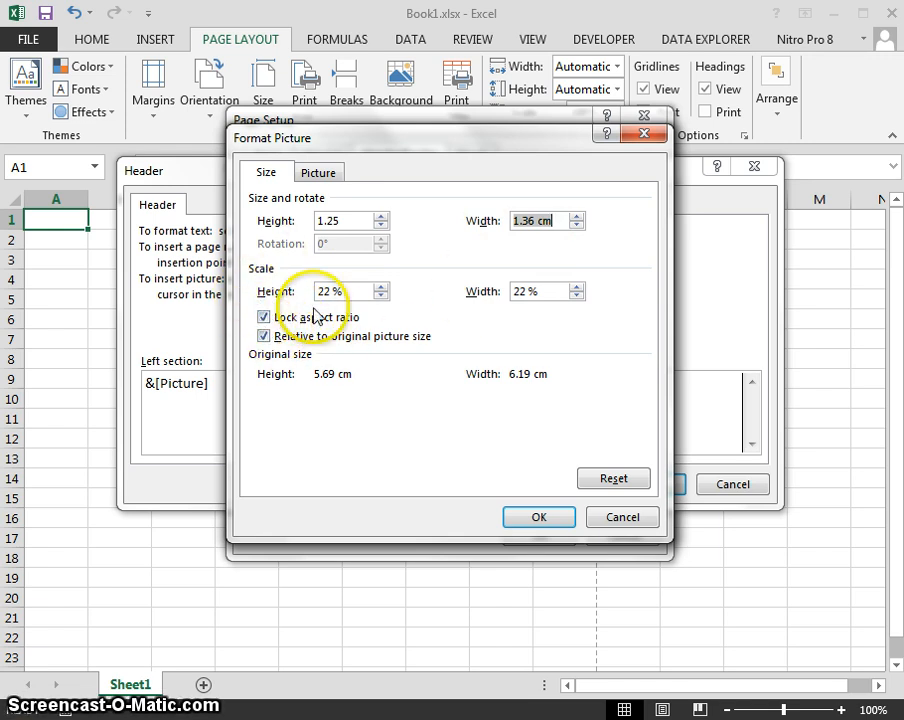
pyautogui.click(530, 515)
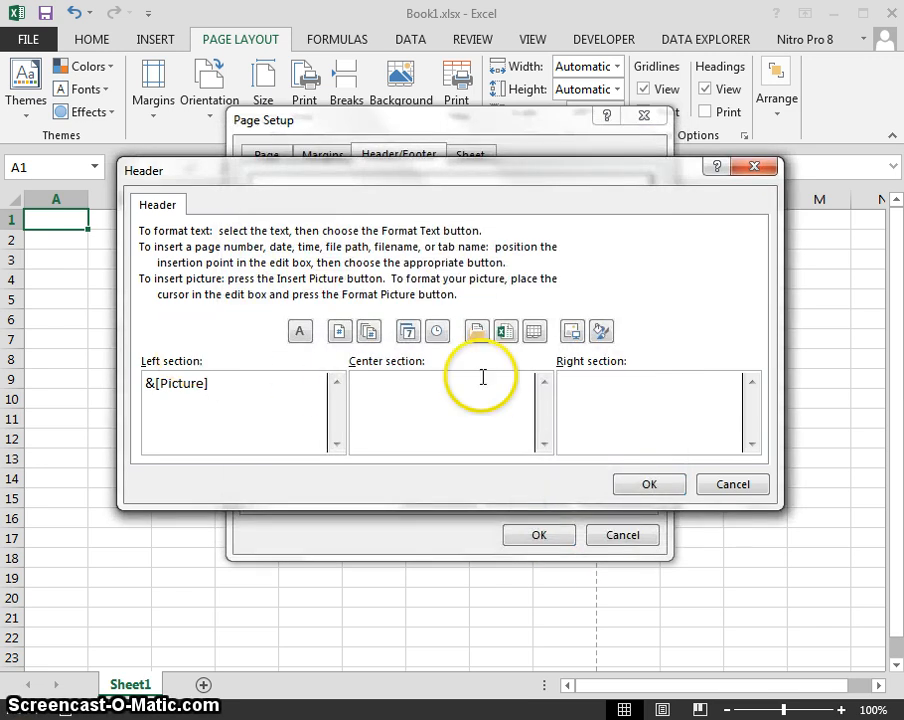
# Enter 'Confidential | Page &[Page] of &[Pages]' in the right header section and select it.
pyautogui.click(621, 383)
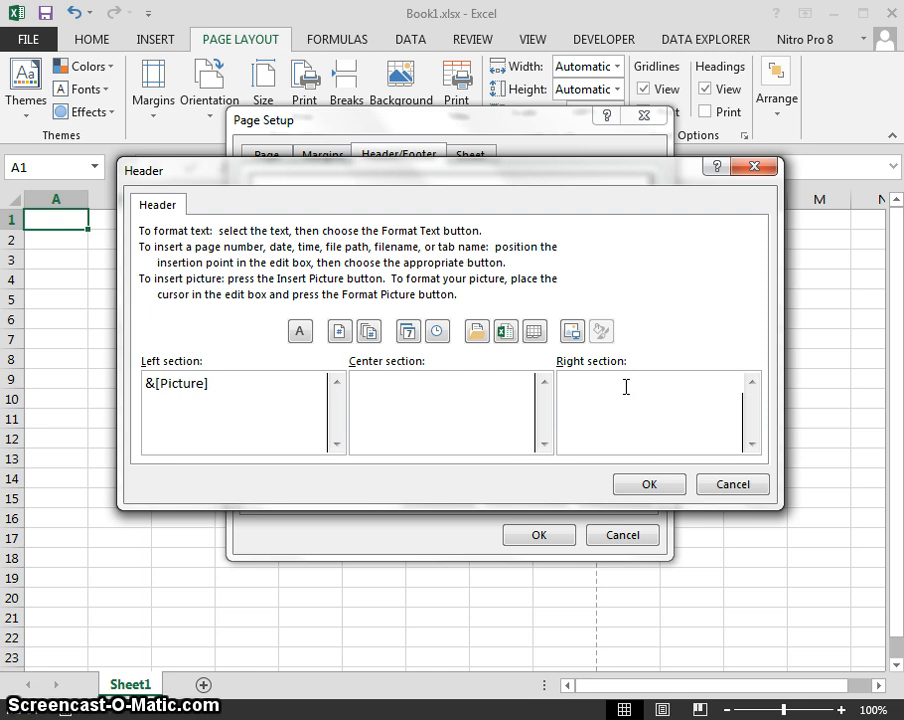
pyautogui.write('Confident')
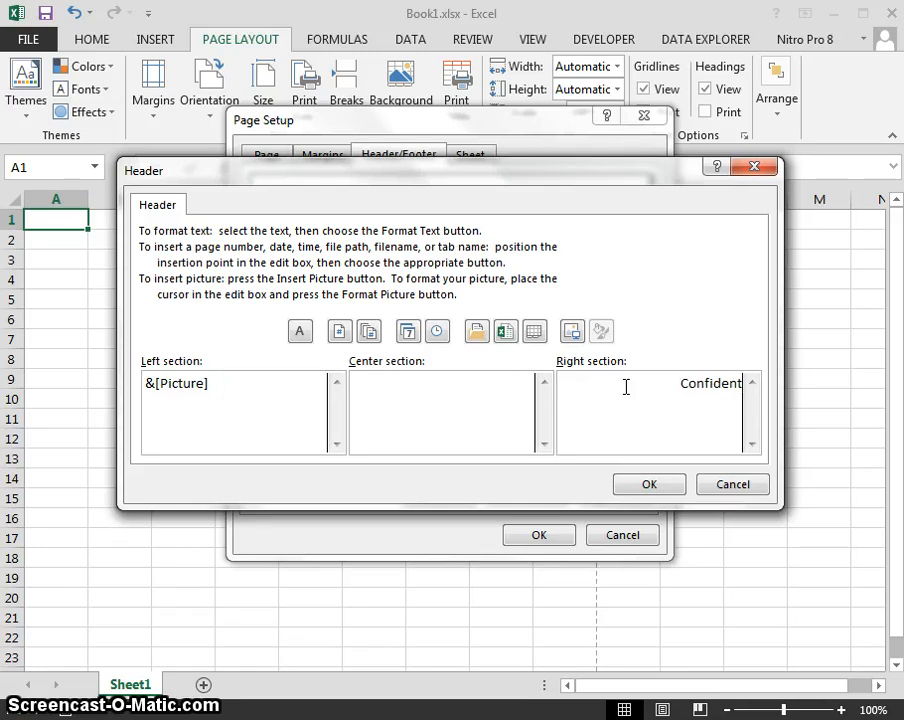
pyautogui.write('ial _')
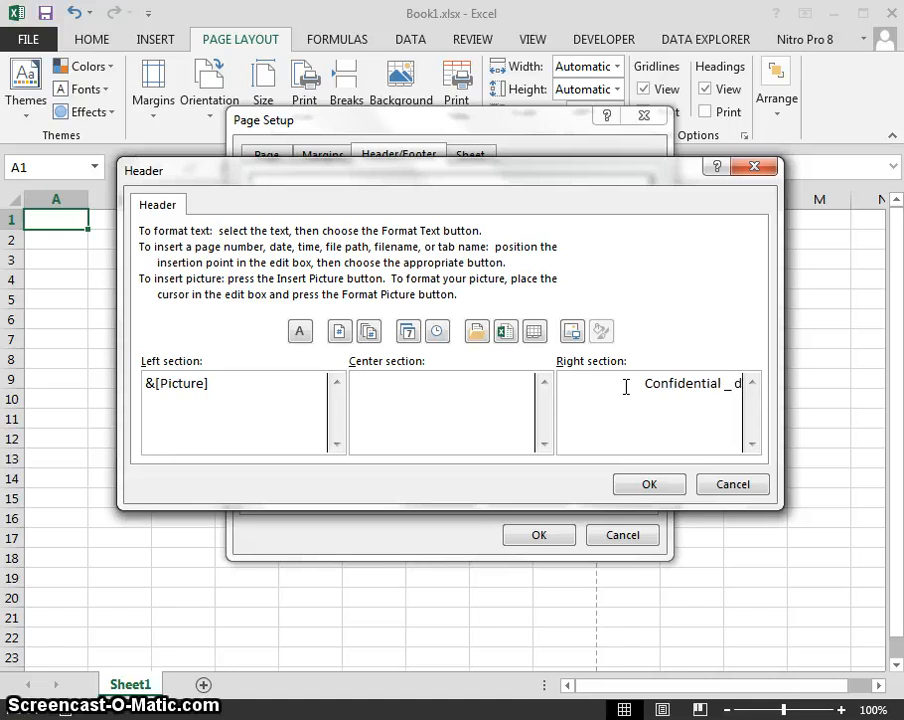
pyautogui.press('BackSpace')
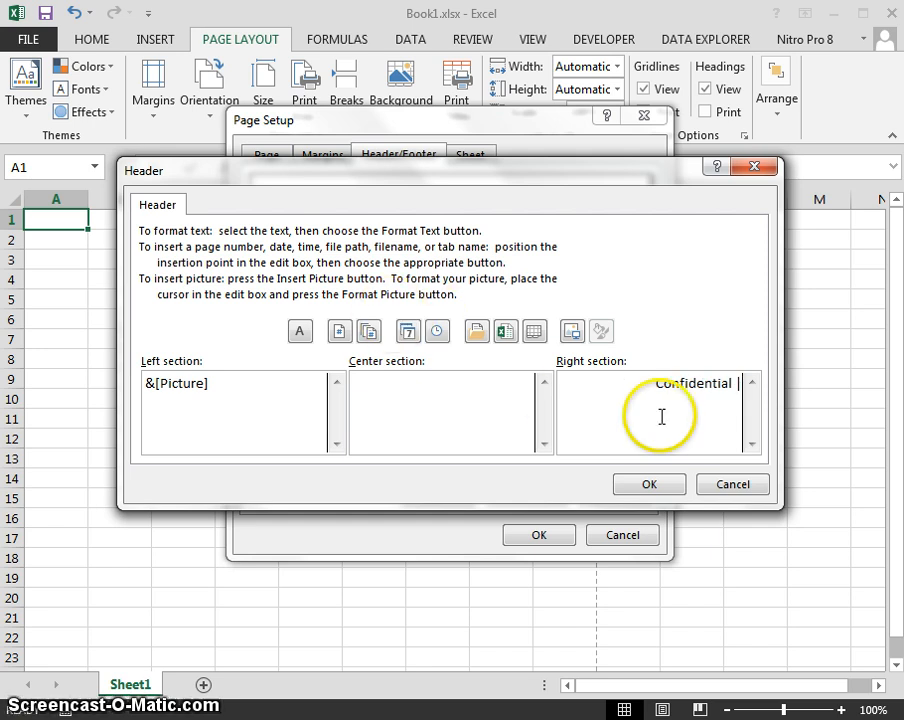
pyautogui.write('Page')
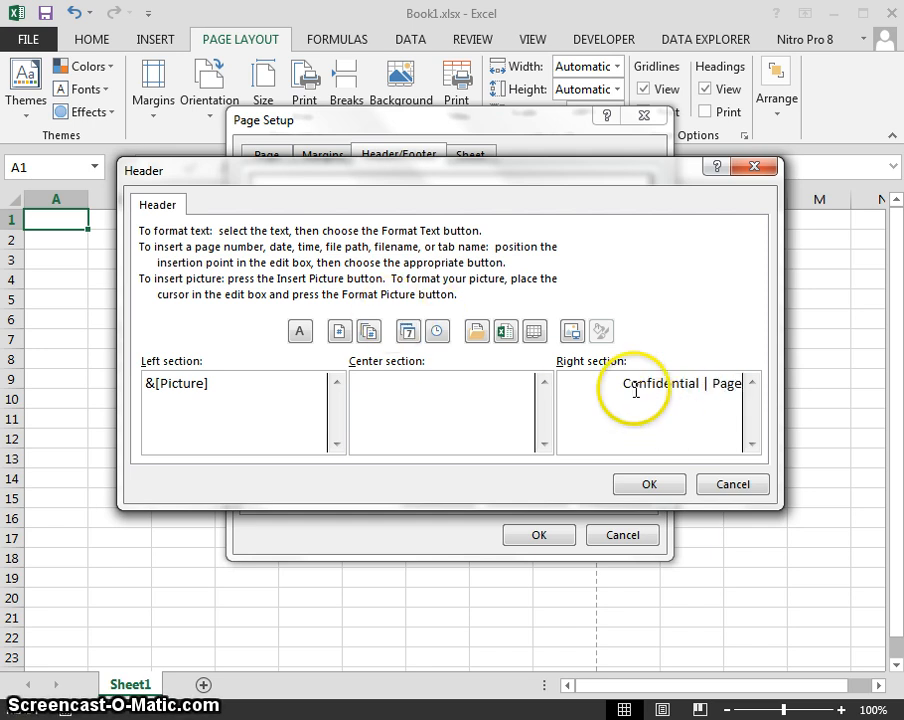
pyautogui.click(341, 333)
pyautogui.click(506, 388)
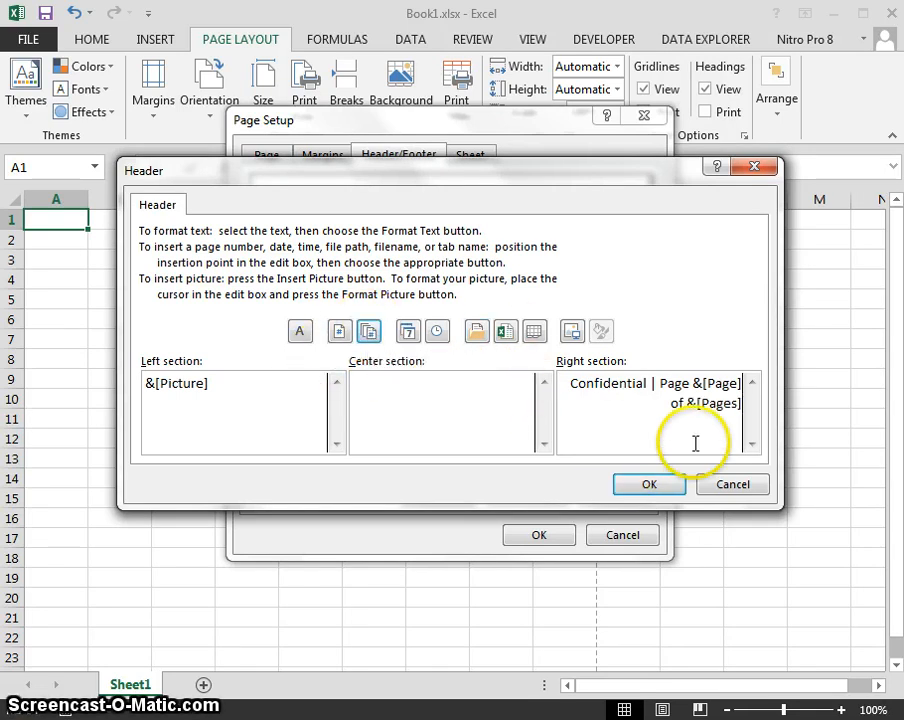
pyautogui.moveTo(571, 384); pyautogui.dragTo(782, 416)
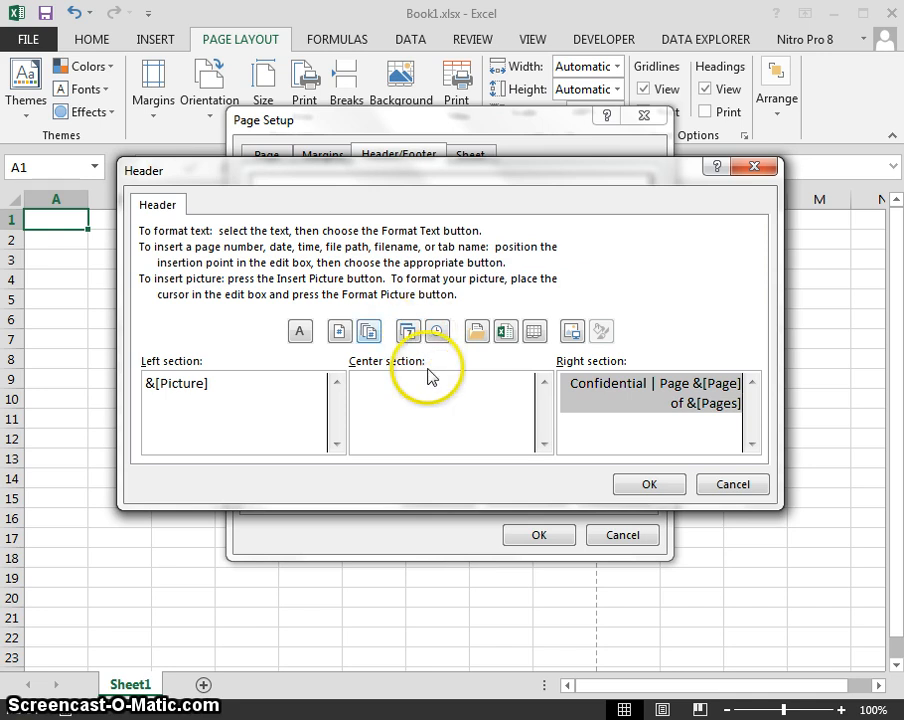
# Format the selected right header text as Bold, size 8, and accept the header.
pyautogui.click(298, 330)
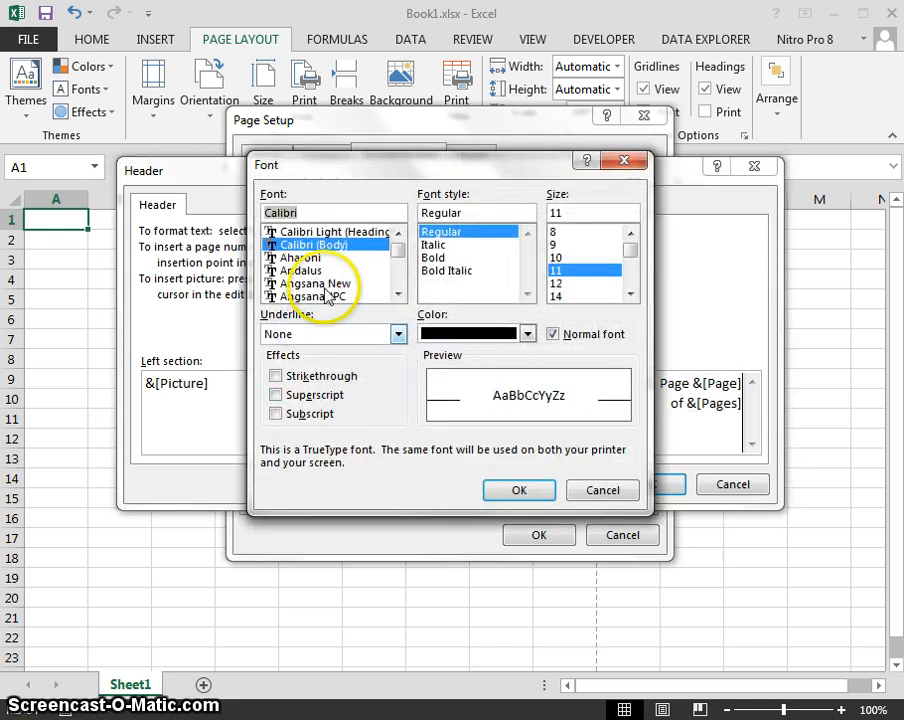
pyautogui.click(436, 257)
pyautogui.click(554, 232)
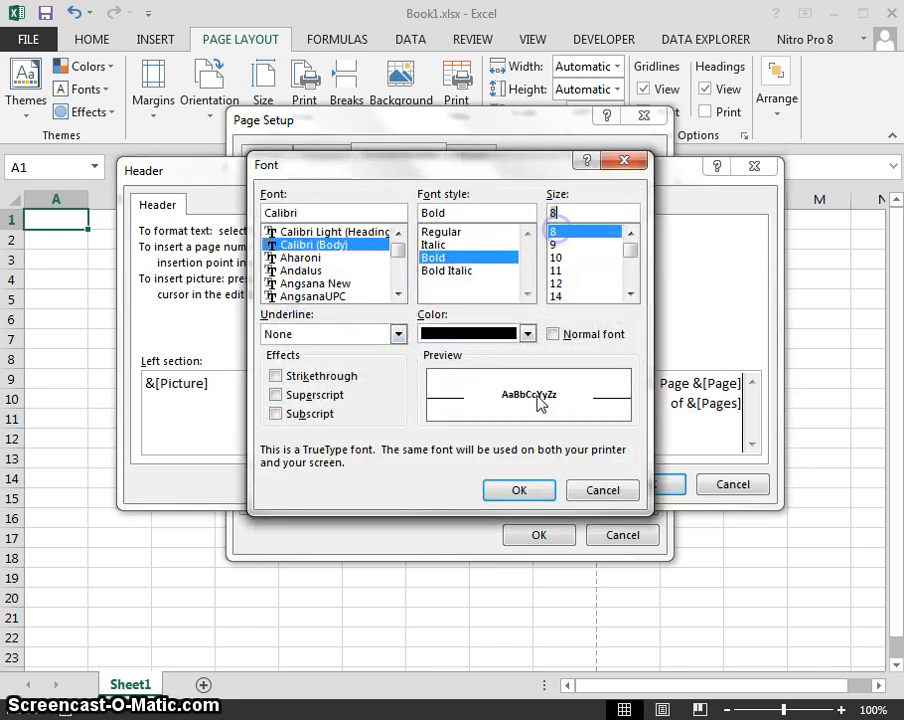
pyautogui.click(515, 492)
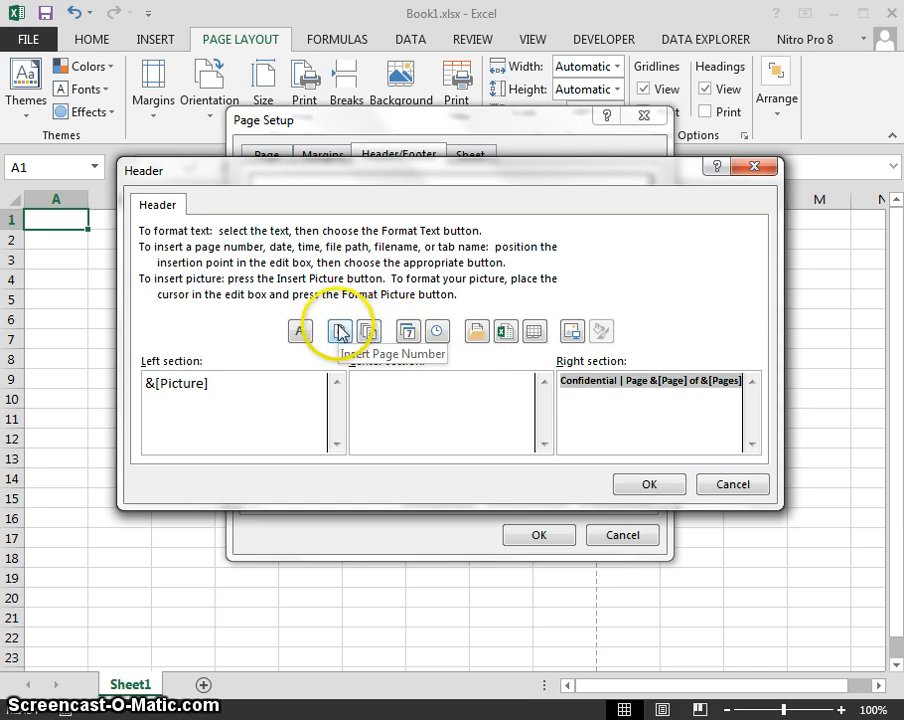
pyautogui.click(640, 484)
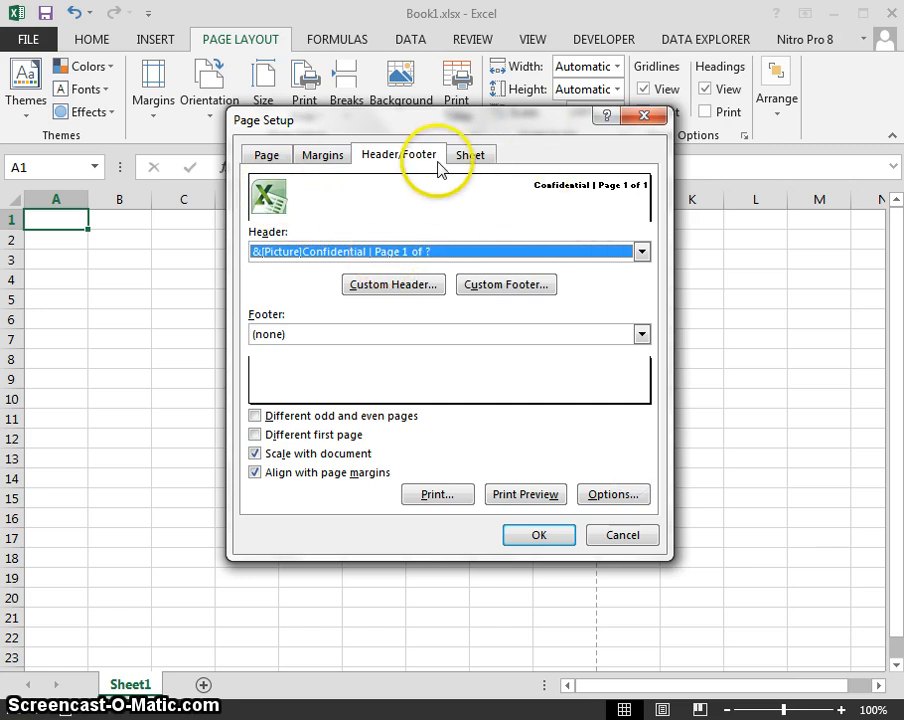
# Put the file path, file name and sheet name in the custom footer's left section.
pyautogui.click(490, 290)
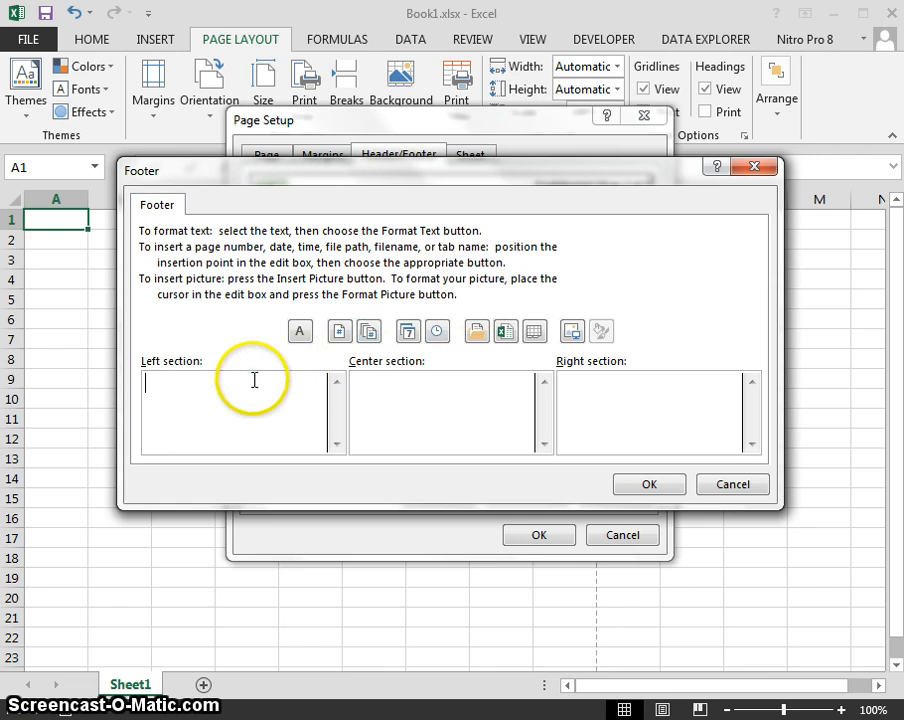
pyautogui.click(254, 380)
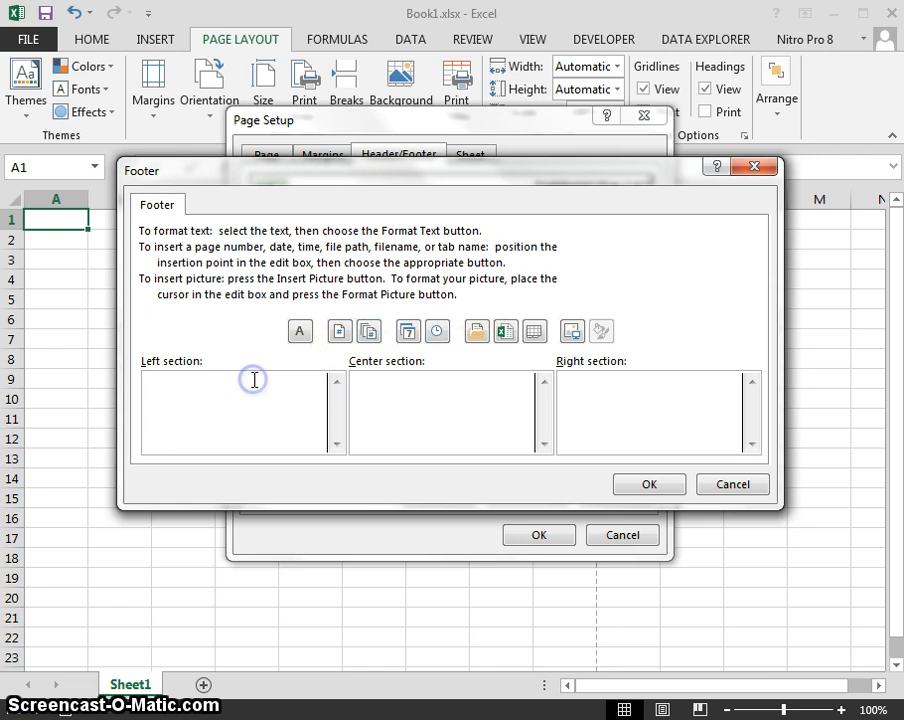
pyautogui.click(476, 332)
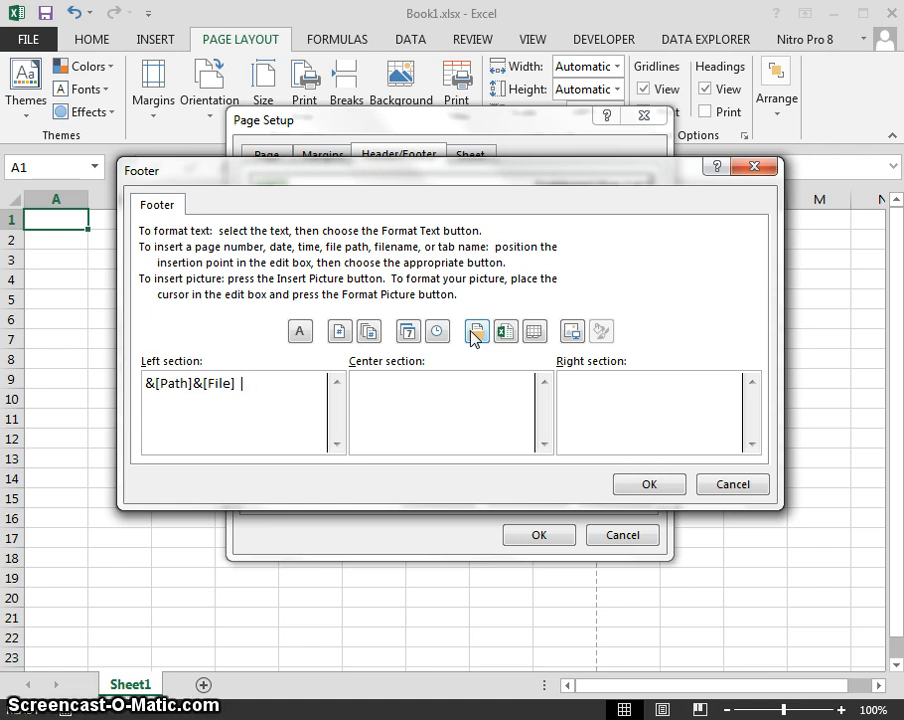
pyautogui.click(527, 335)
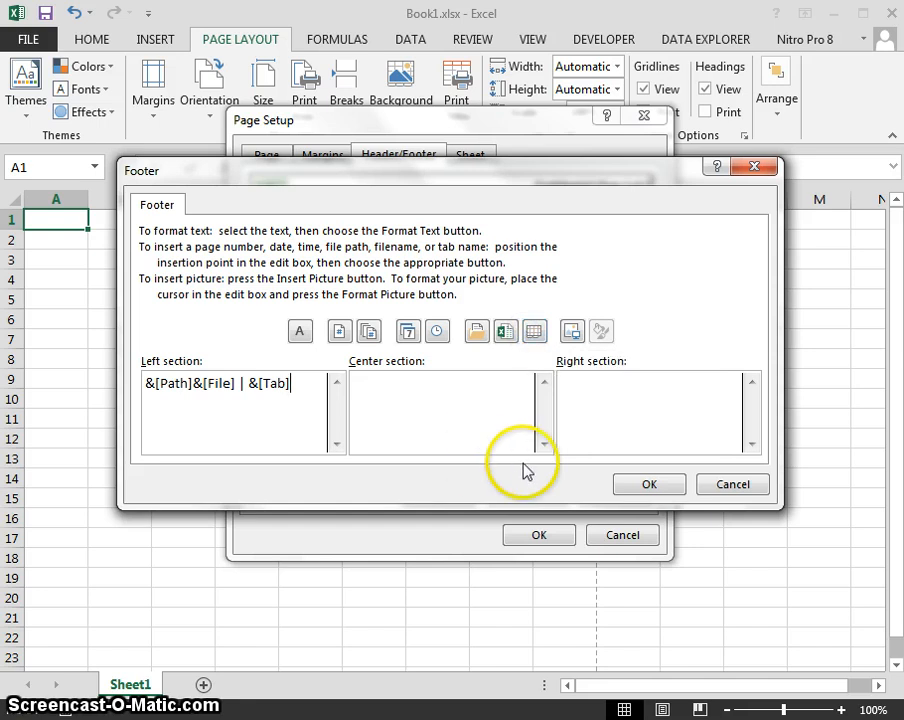
# Add the current date and time, separated by '|', to the footer's right section.
pyautogui.click(608, 386)
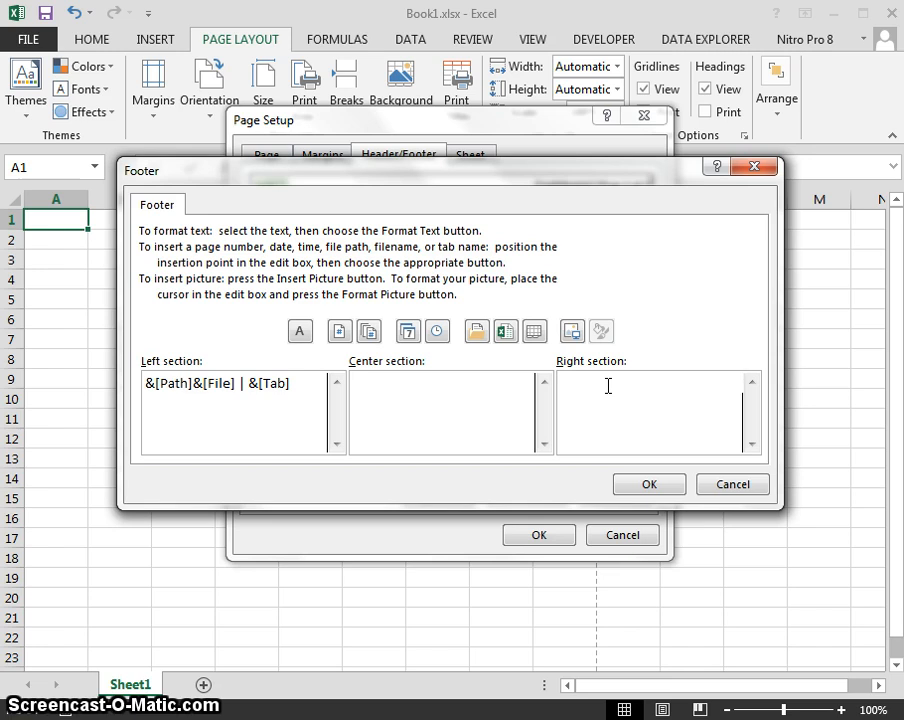
pyautogui.click(409, 338)
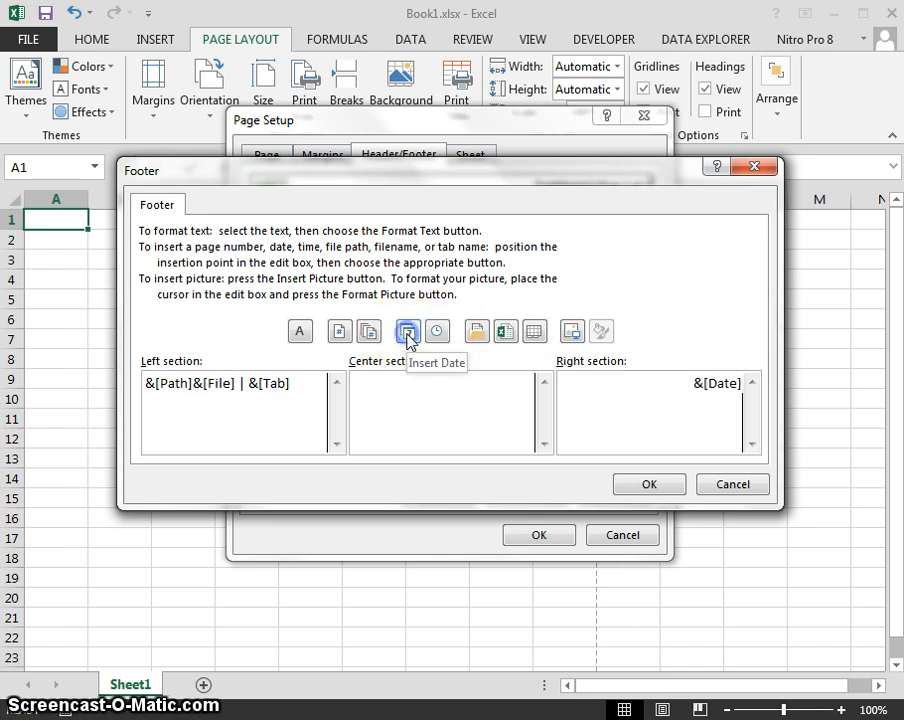
pyautogui.write('|')
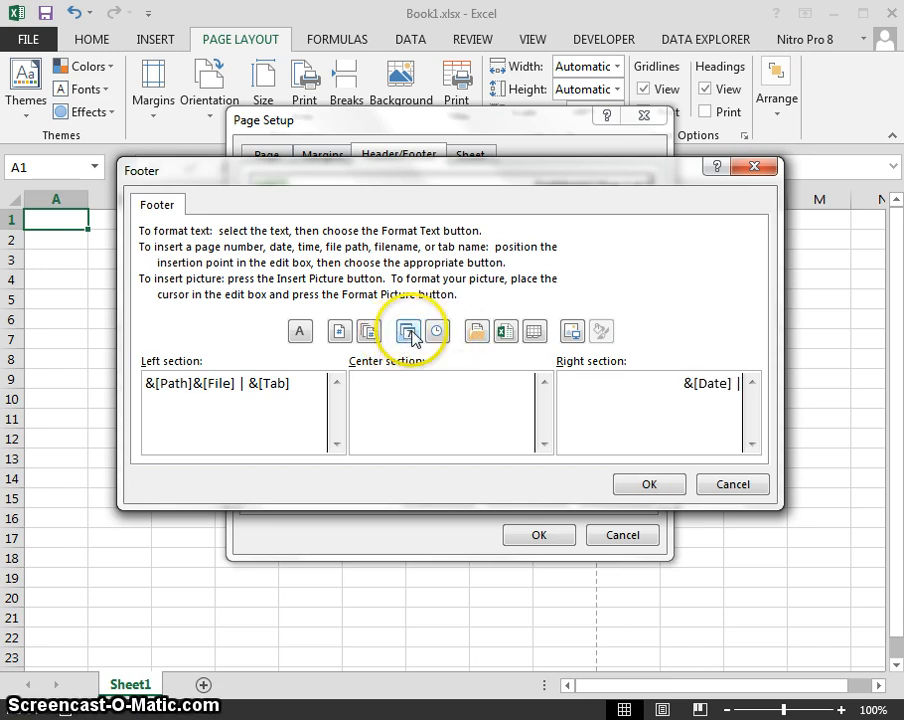
pyautogui.click(437, 331)
# Make the date and time footer text bold at size 9.
pyautogui.moveTo(618, 388); pyautogui.dragTo(770, 378)
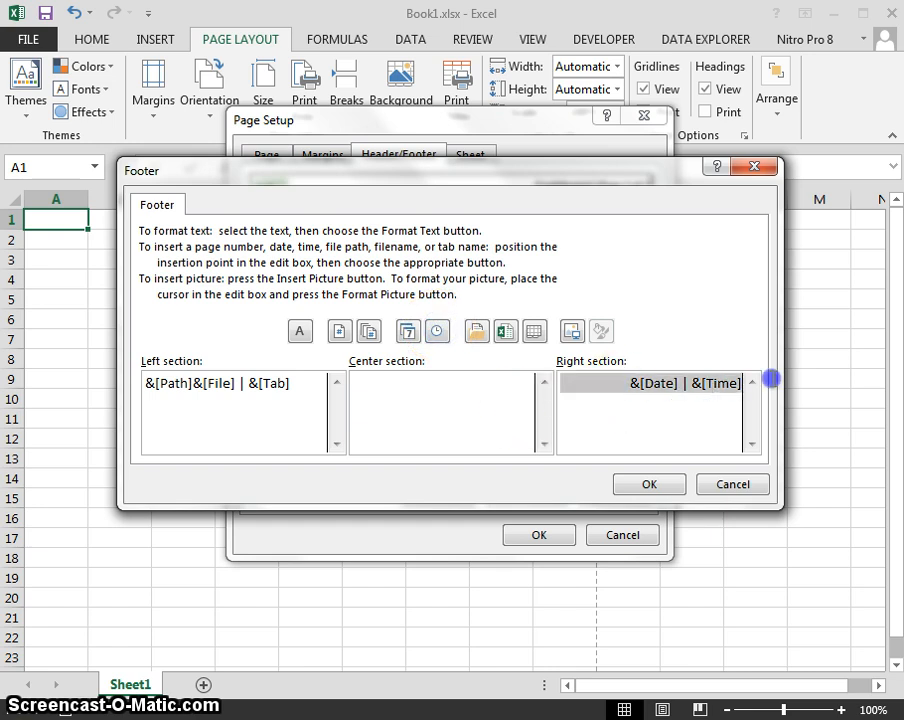
pyautogui.click(299, 333)
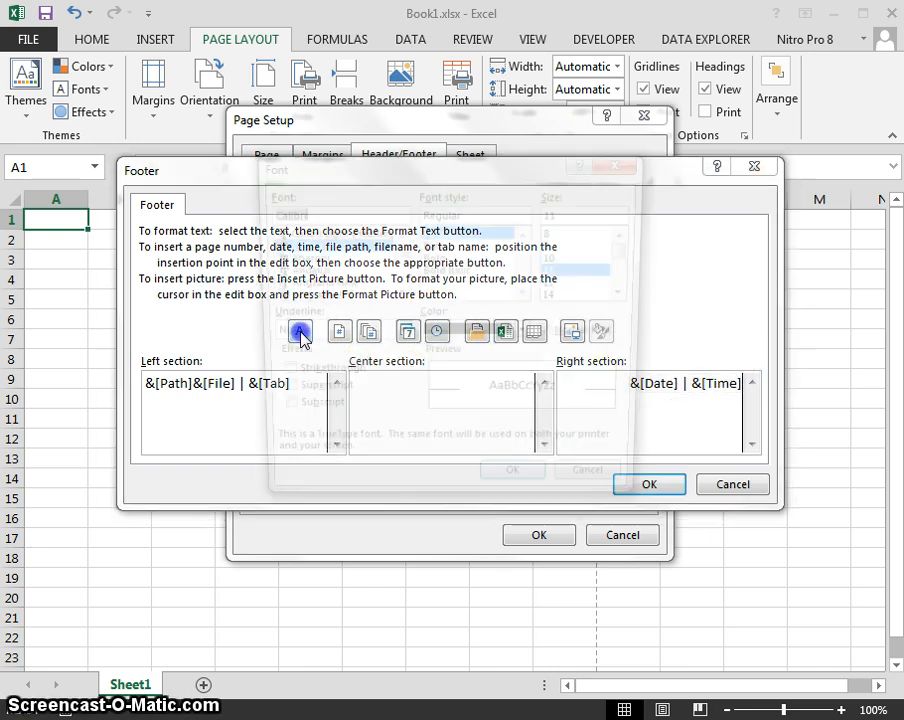
pyautogui.click(553, 244)
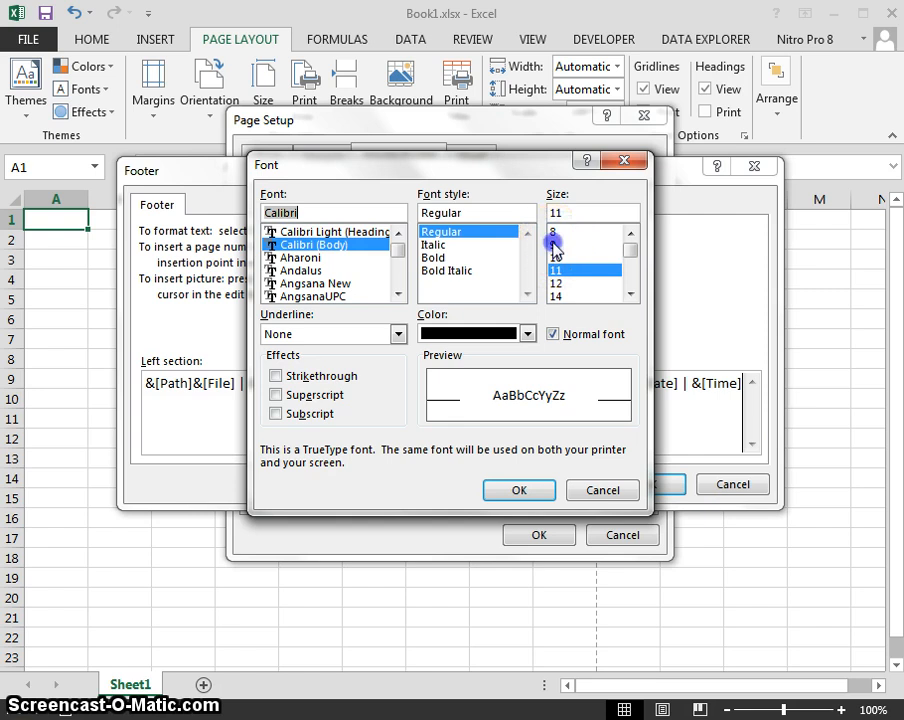
pyautogui.click(434, 258)
pyautogui.click(518, 490)
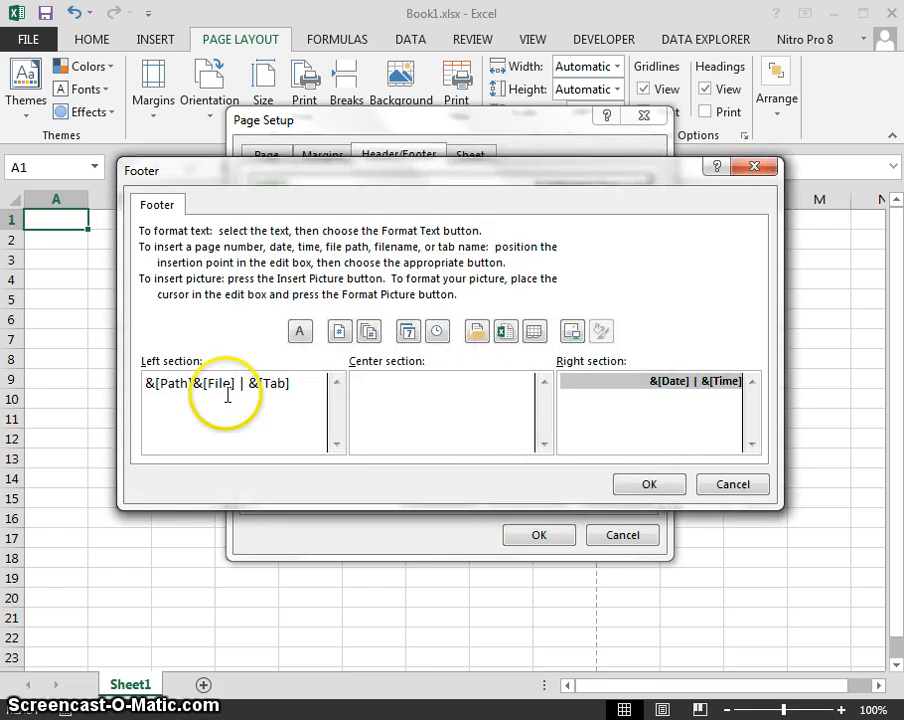
# Make the left footer's path, file and sheet text bold and accept the footer.
pyautogui.moveTo(292, 384); pyautogui.dragTo(138, 366)
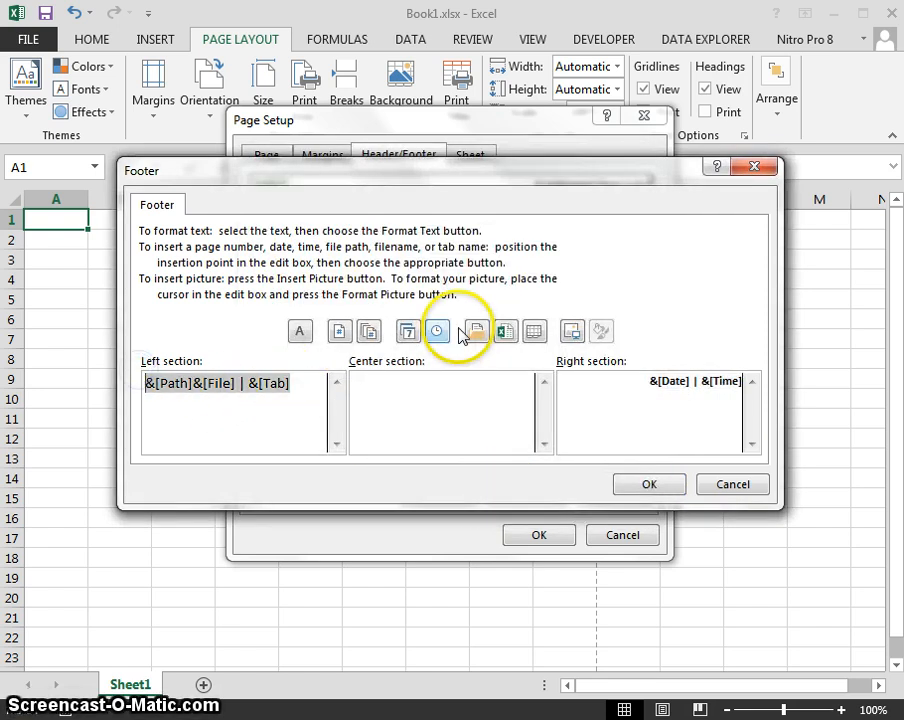
pyautogui.click(299, 330)
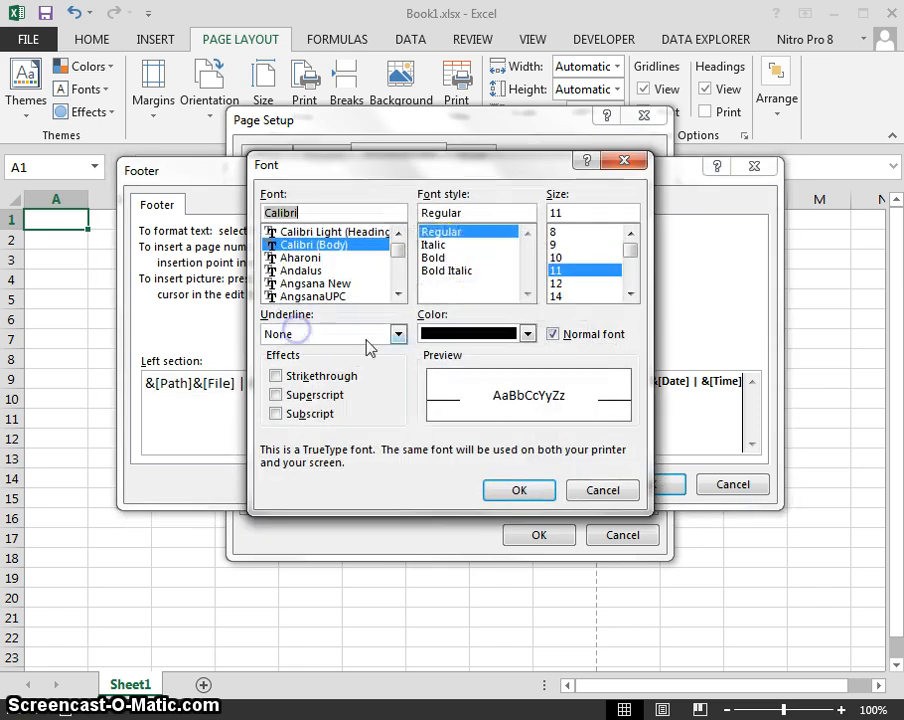
pyautogui.click(440, 258)
pyautogui.click(555, 231)
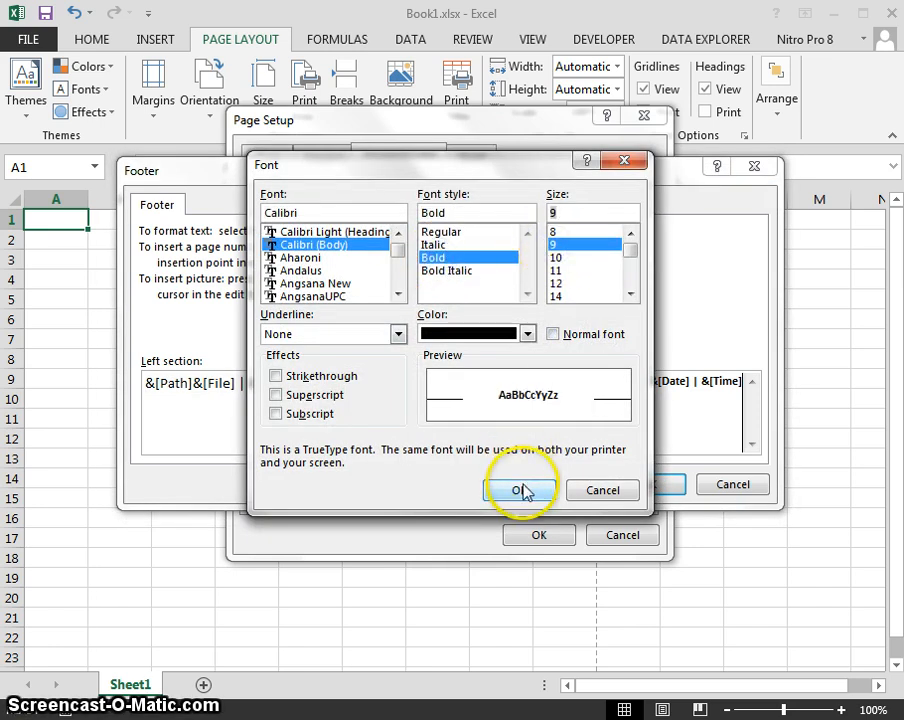
pyautogui.click(518, 489)
pyautogui.click(626, 487)
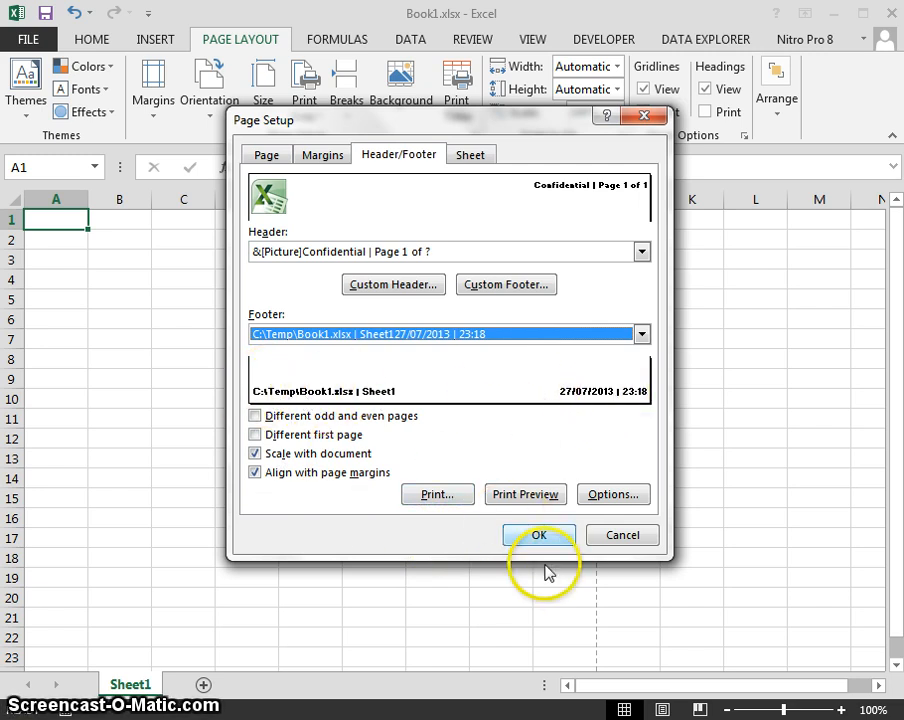
# Apply the page setup, reopen it with Alt+P,S,P, view the print preview, then return to the sheet.
pyautogui.click(526, 536)
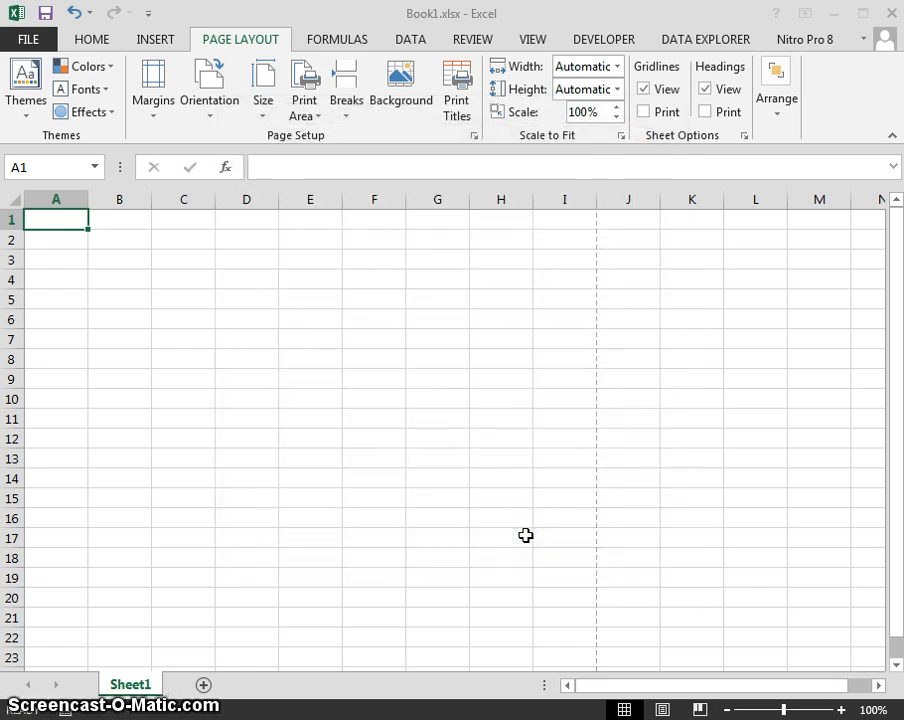
pyautogui.press('alt')
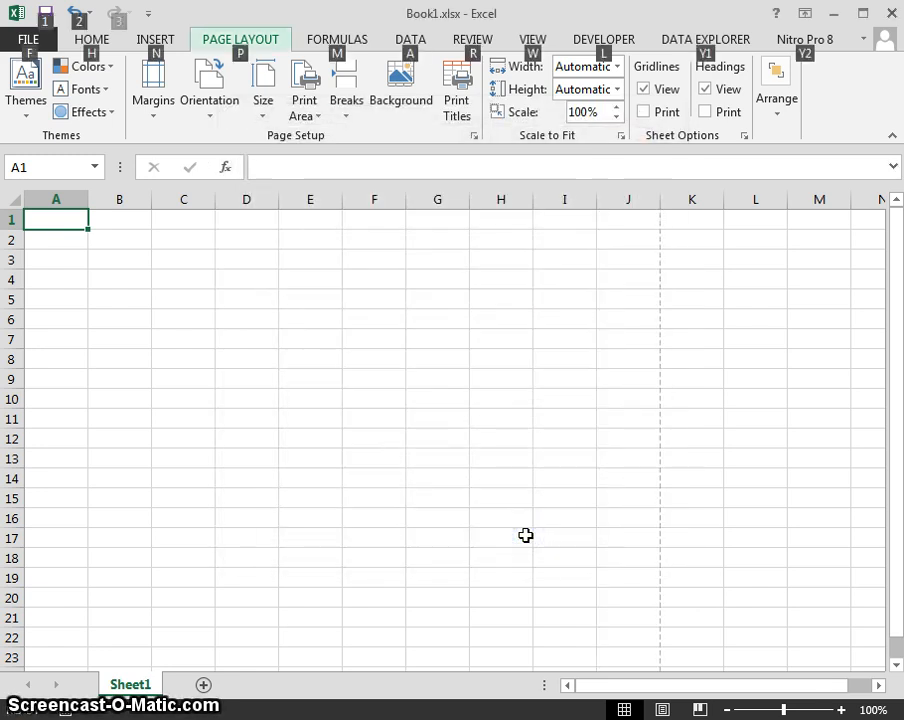
pyautogui.press('p')
pyautogui.press('s')
pyautogui.press('p')
pyautogui.click(517, 502)
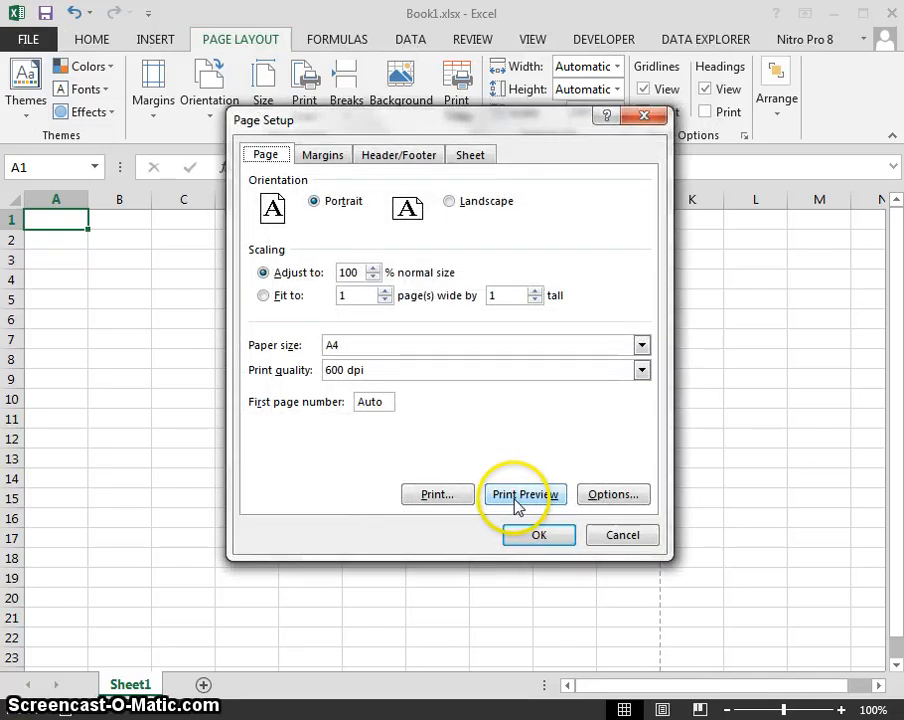
pyautogui.click(517, 496)
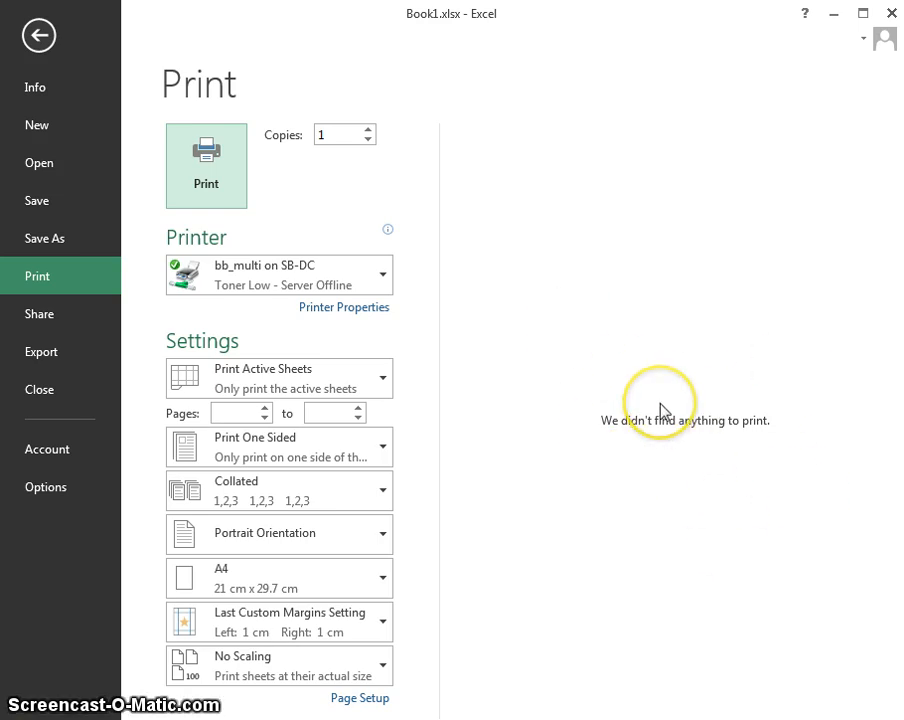
pyautogui.press('Escape')
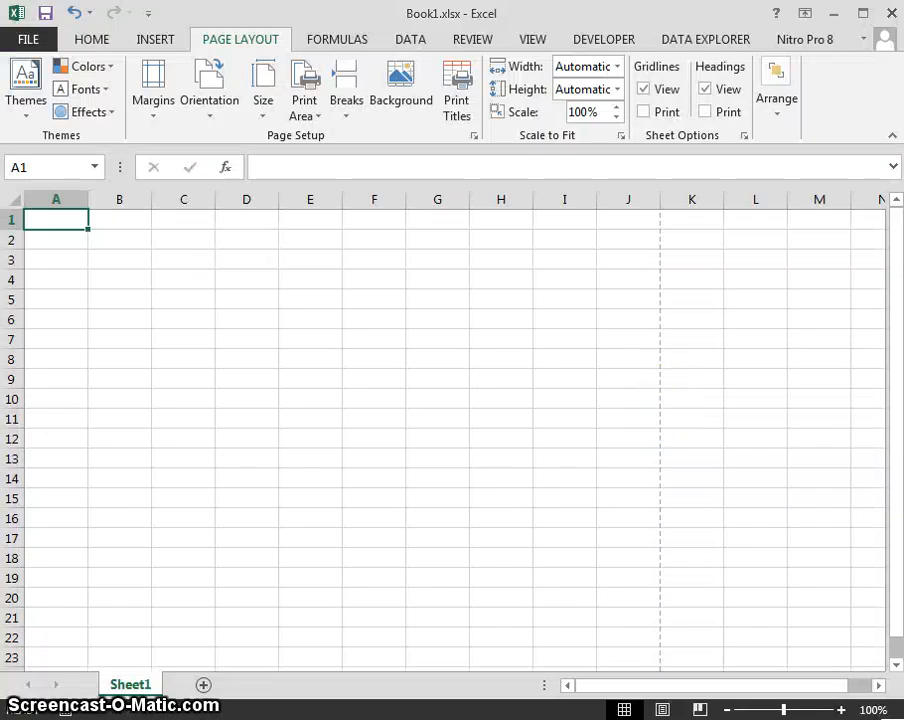
# Enter the word 'excel' in cell A2.
pyautogui.press('Return')
pyautogui.write('e')
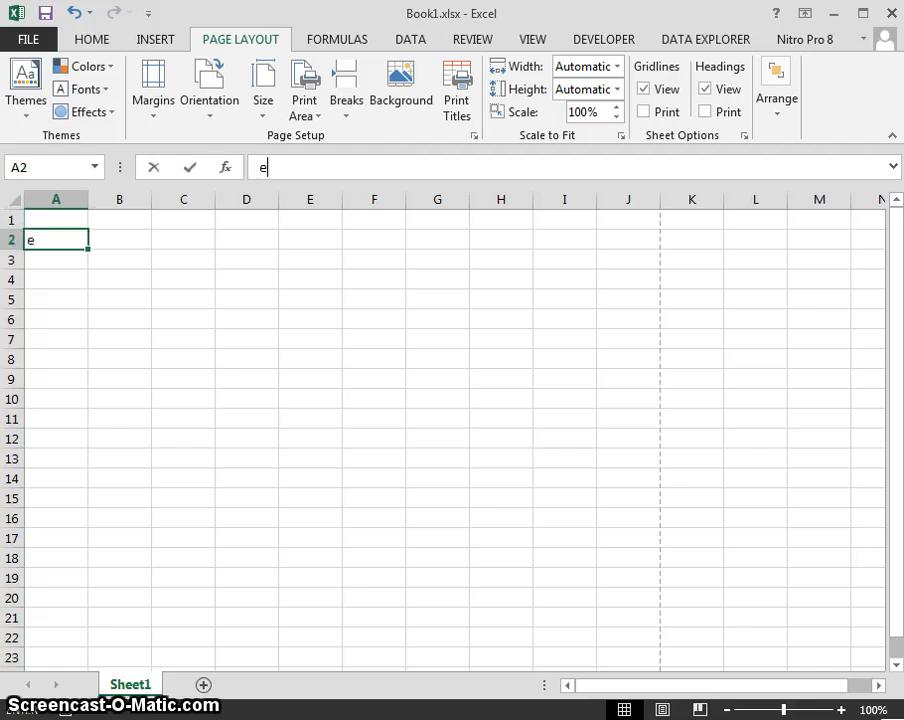
pyautogui.write('xcel')
pyautogui.press('Return')
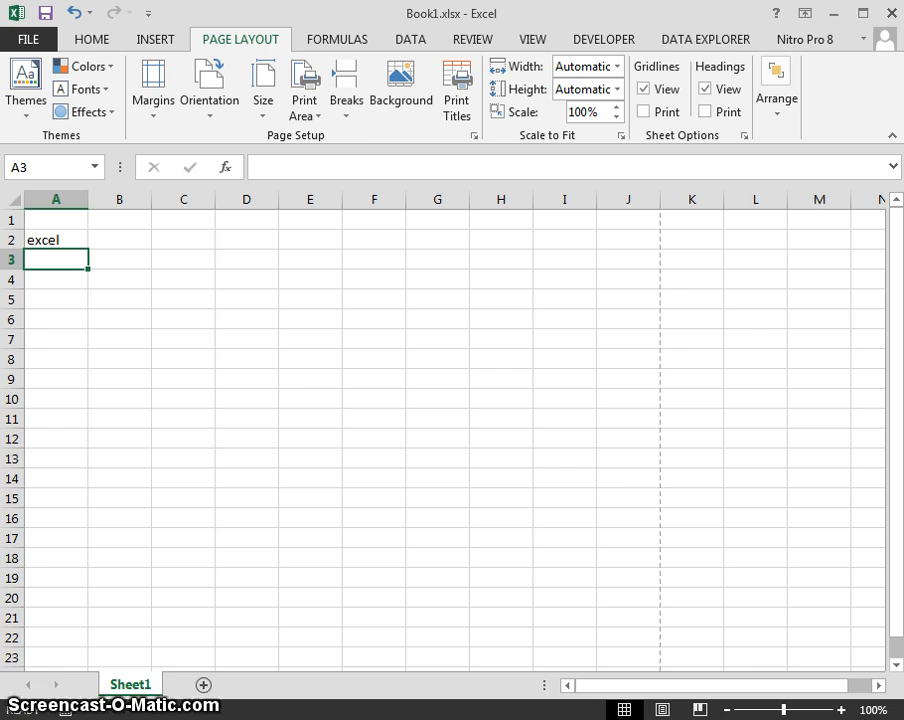
# Inspect the header and footer in the print preview at actual size, then return to the sheet.
pyautogui.hotkey('ctrl', 'p')
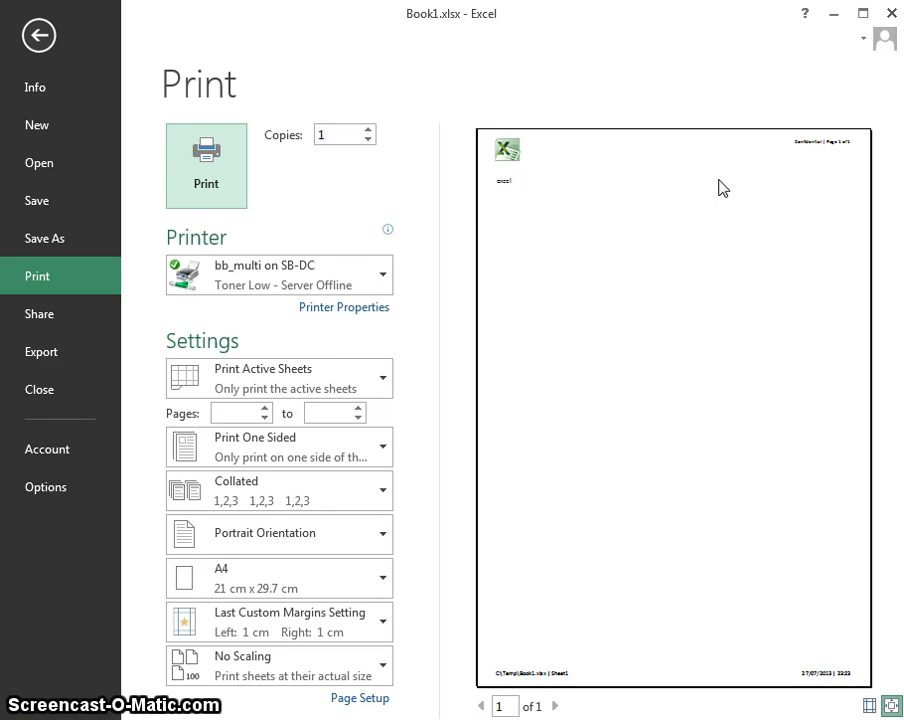
pyautogui.click(891, 707)
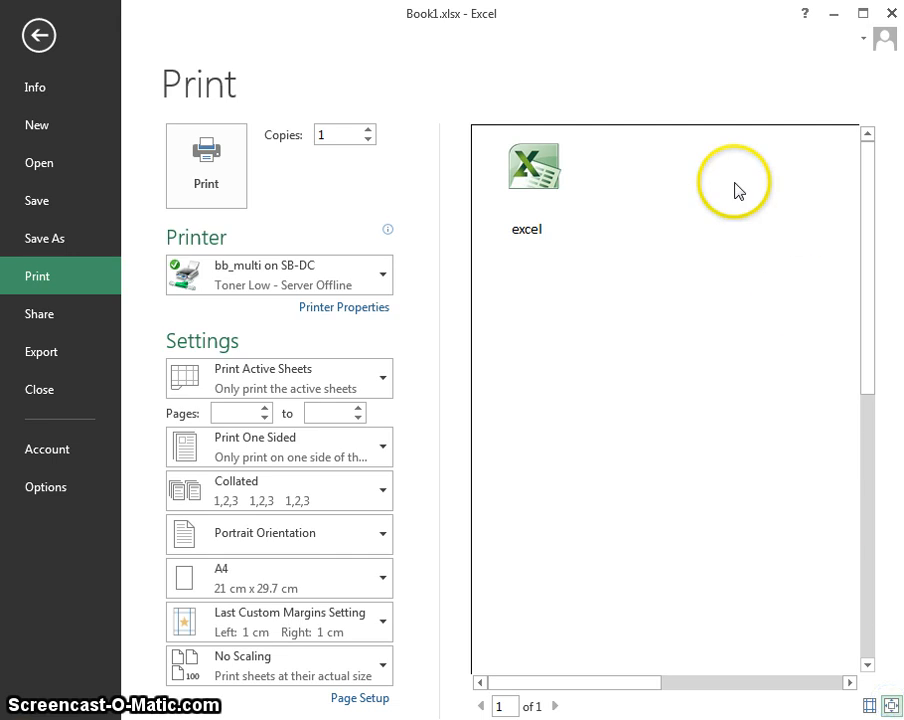
pyautogui.moveTo(579, 683); pyautogui.dragTo(813, 686)
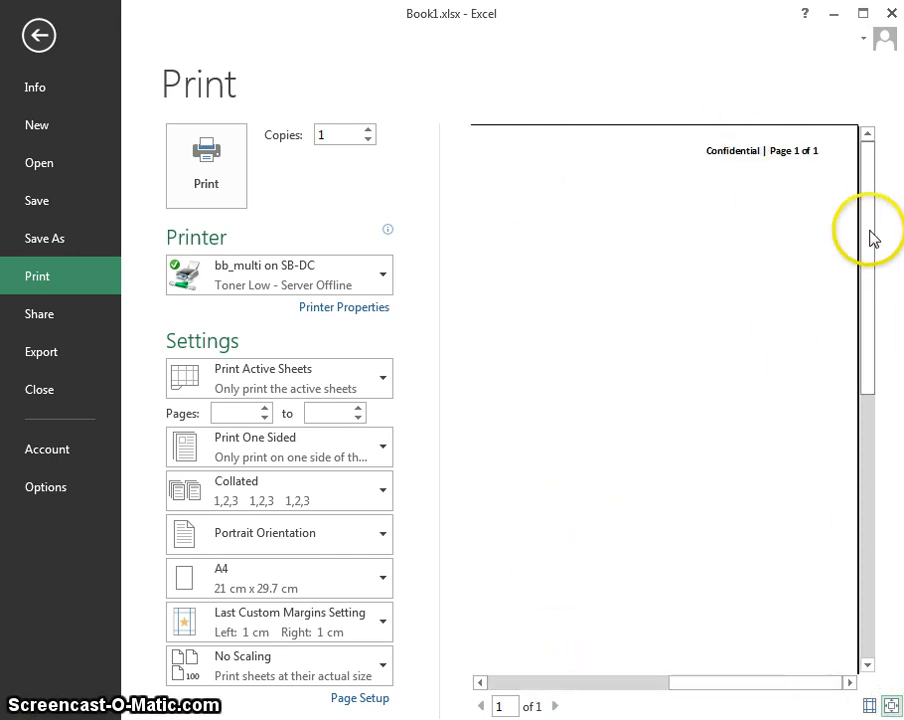
pyautogui.moveTo(848, 412); pyautogui.dragTo(844, 596)
pyautogui.moveTo(708, 677); pyautogui.dragTo(638, 682)
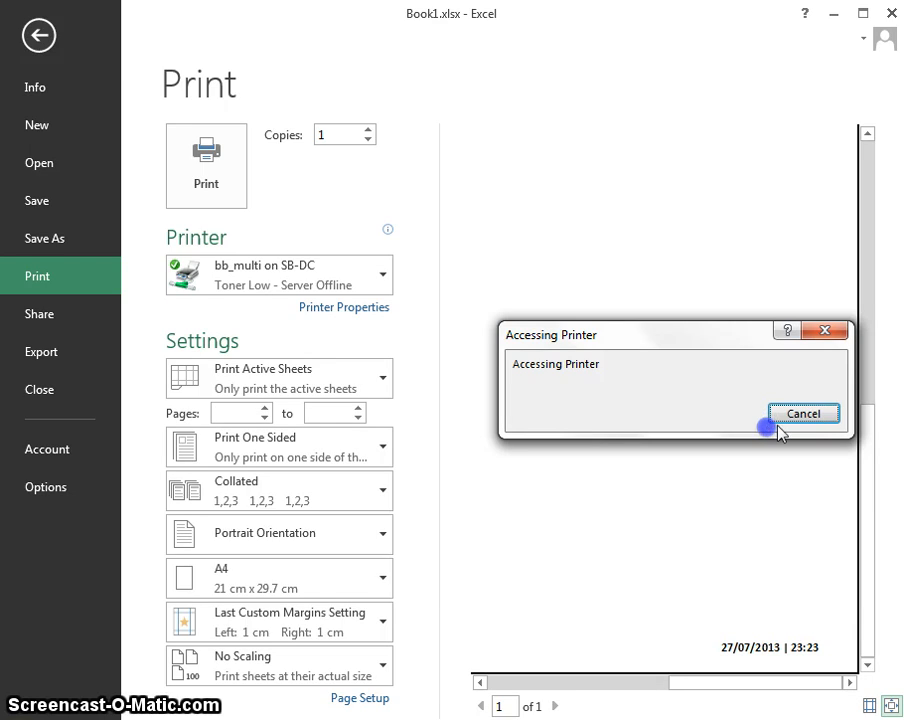
pyautogui.click(778, 427)
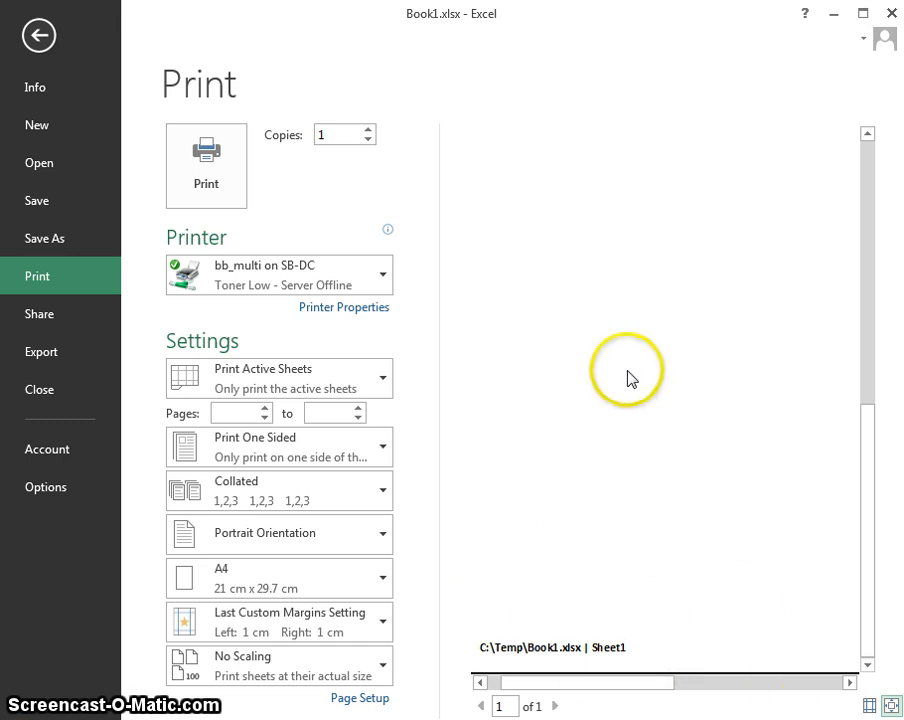
pyautogui.press('Escape')
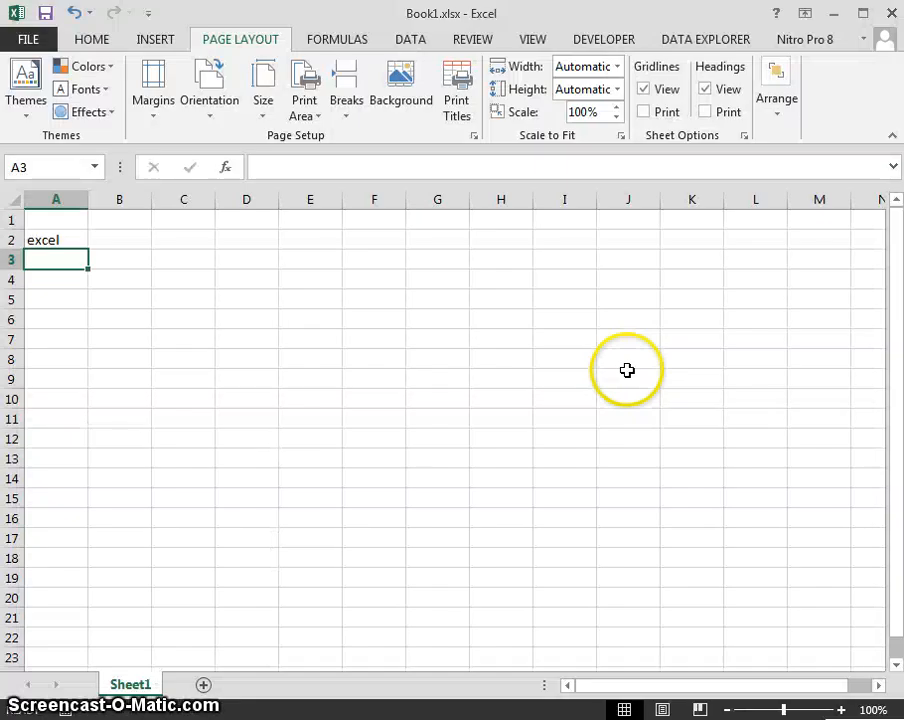
# Delete the word 'excel' from cell A2.
pyautogui.press('Up')
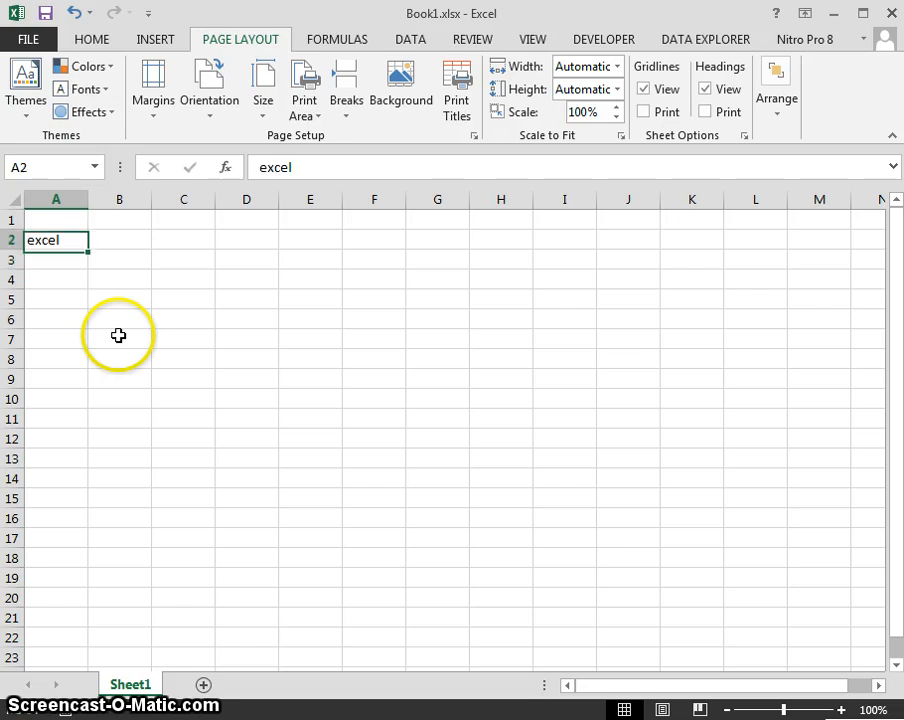
pyautogui.press('BackSpace')
pyautogui.press('Down')
pyautogui.press('Down')
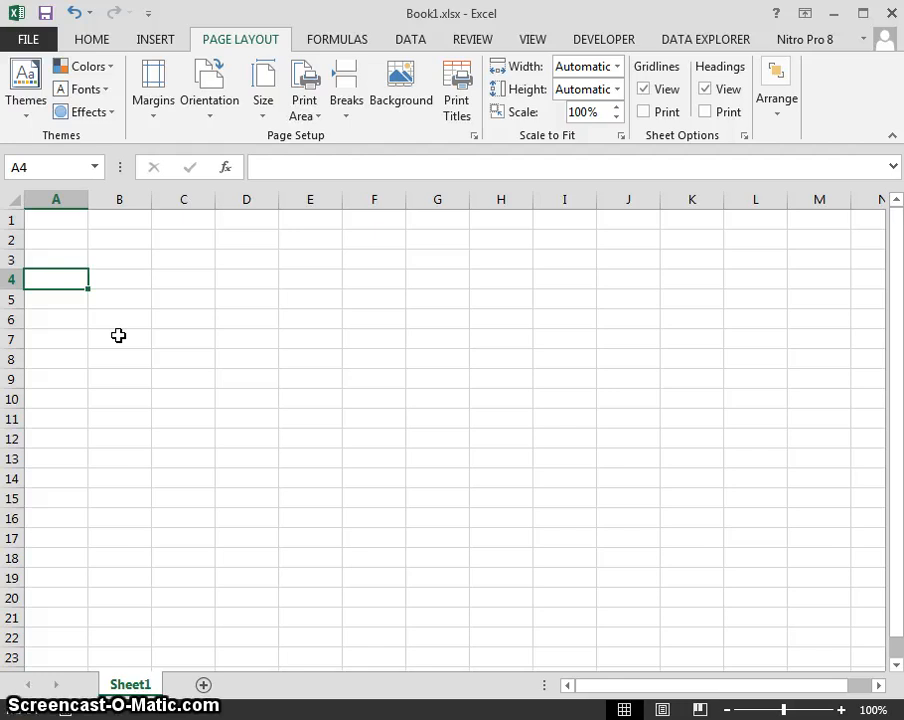
pyautogui.click(66, 234)
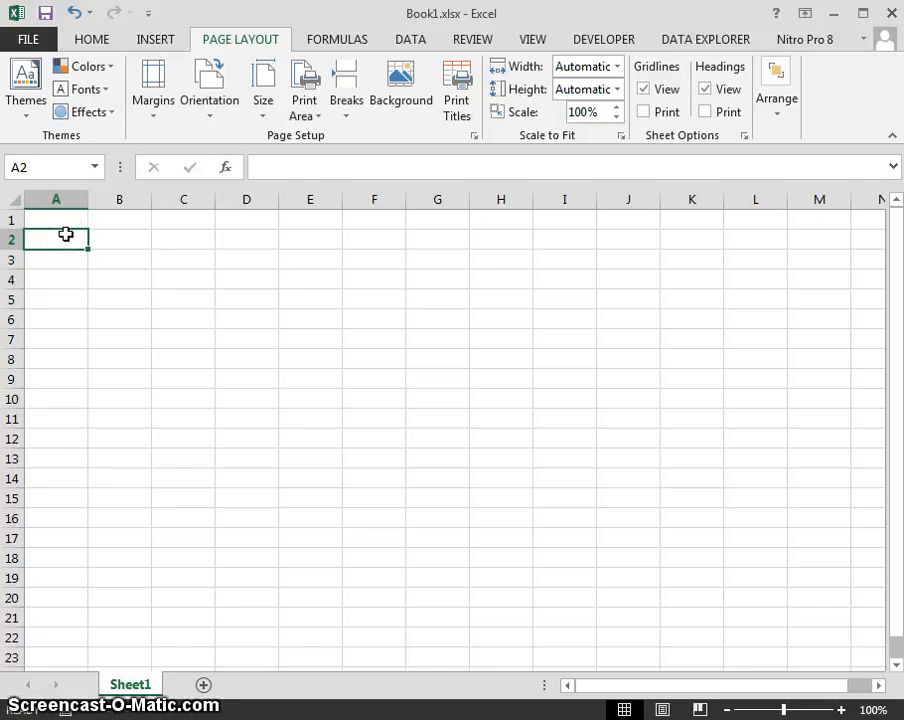
# Open Page Setup with Alt+P,S,P, review its sections, and close it.
pyautogui.hotkey('alt', 'p')
pyautogui.press('s')
pyautogui.press('p')
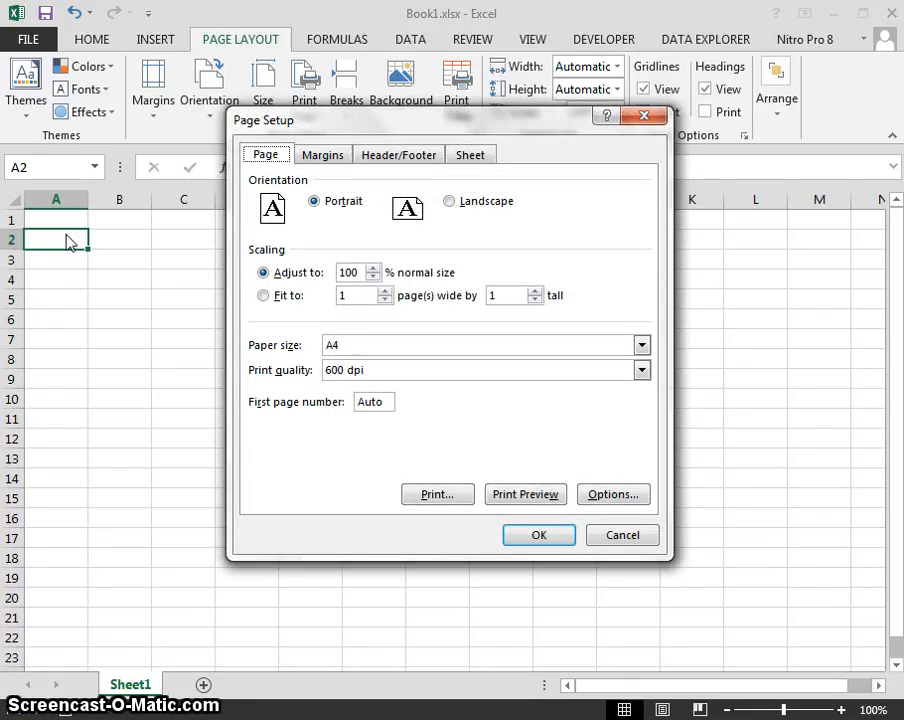
pyautogui.hotkey('ctrl', 'Tab')
pyautogui.hotkey('ctrl', 'Tab')
pyautogui.hotkey('ctrl', 'Tab')
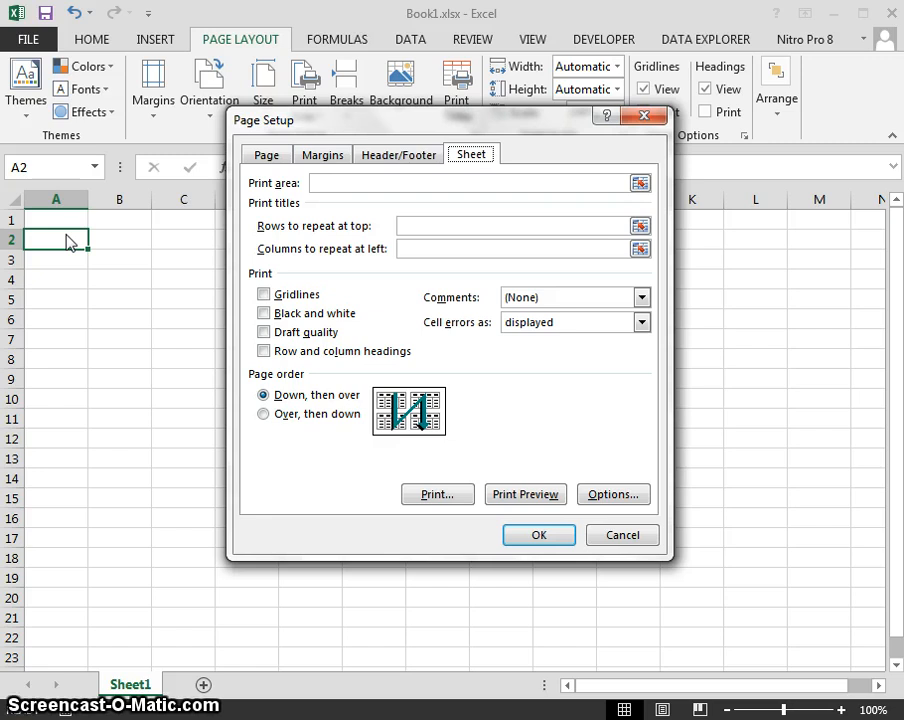
pyautogui.press('Escape')
# Switch to Page Layout view and inspect the logo and Confidential header.
pyautogui.press('alt')
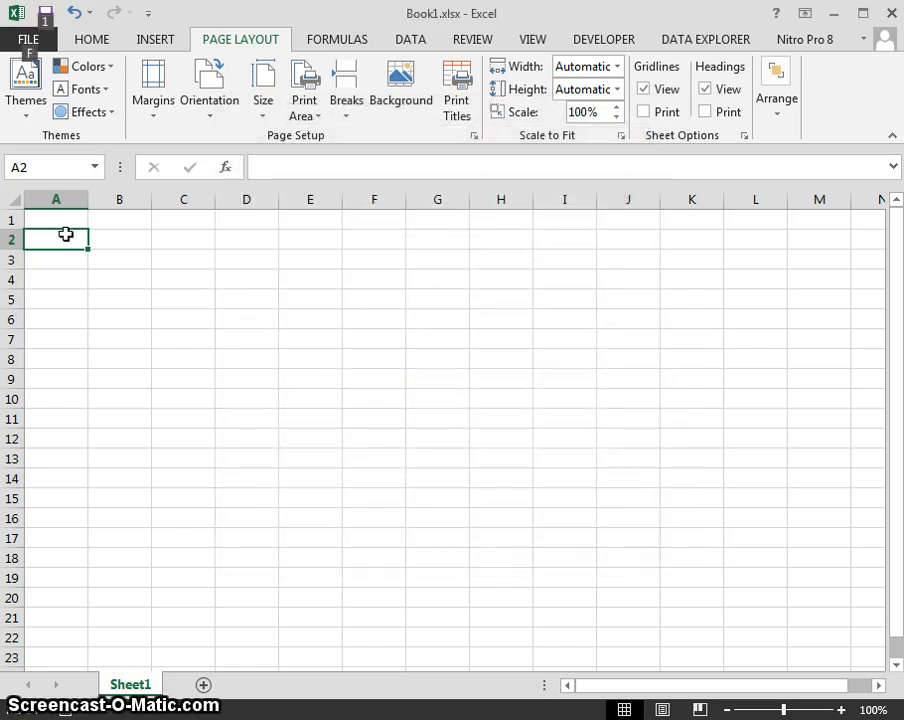
pyautogui.press('w')
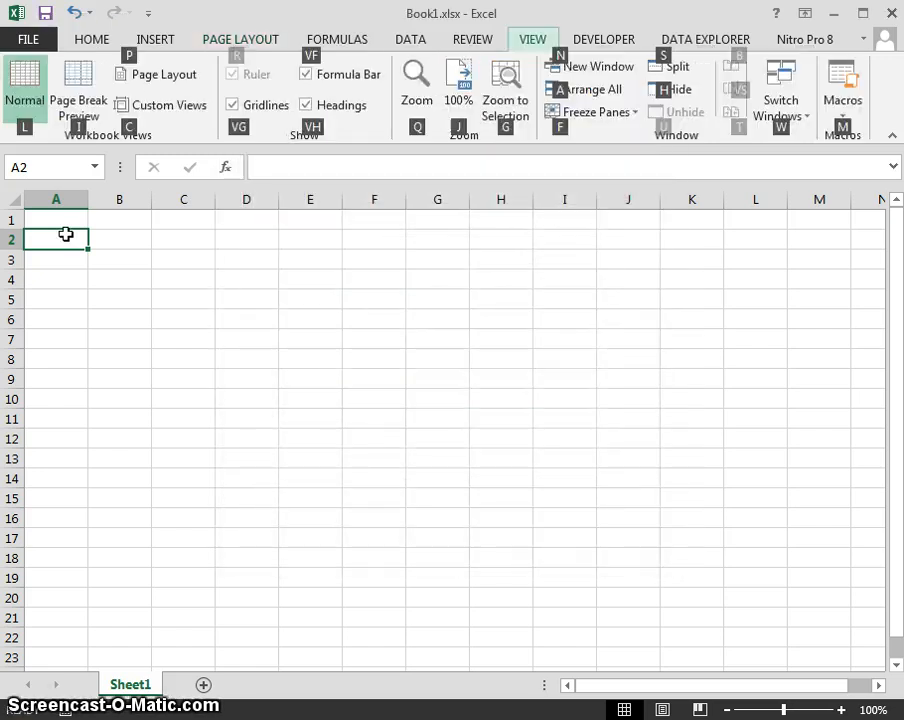
pyautogui.press('p')
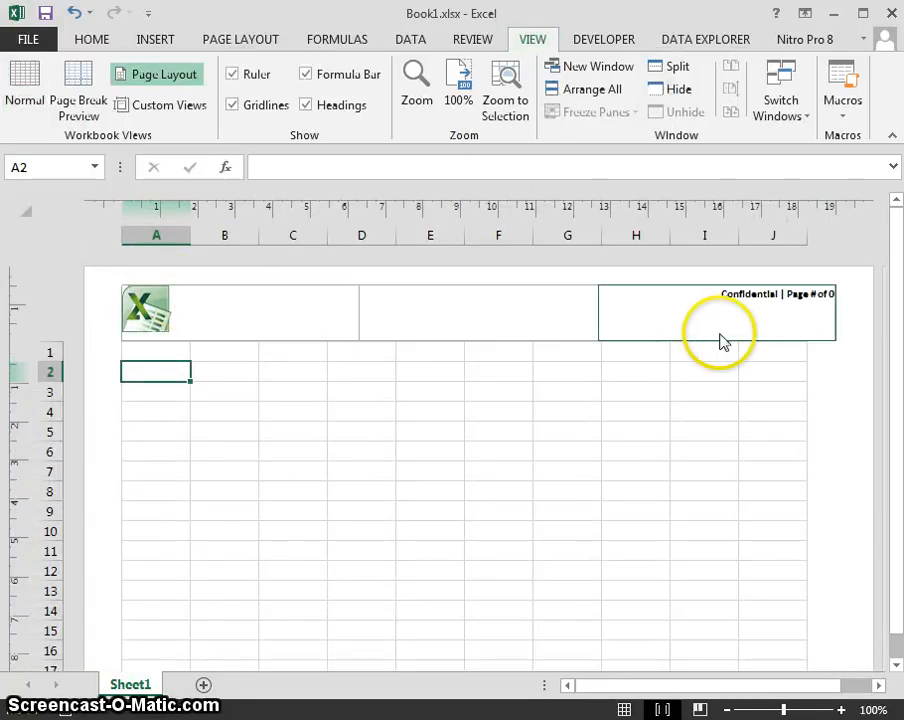
pyautogui.click(636, 320)
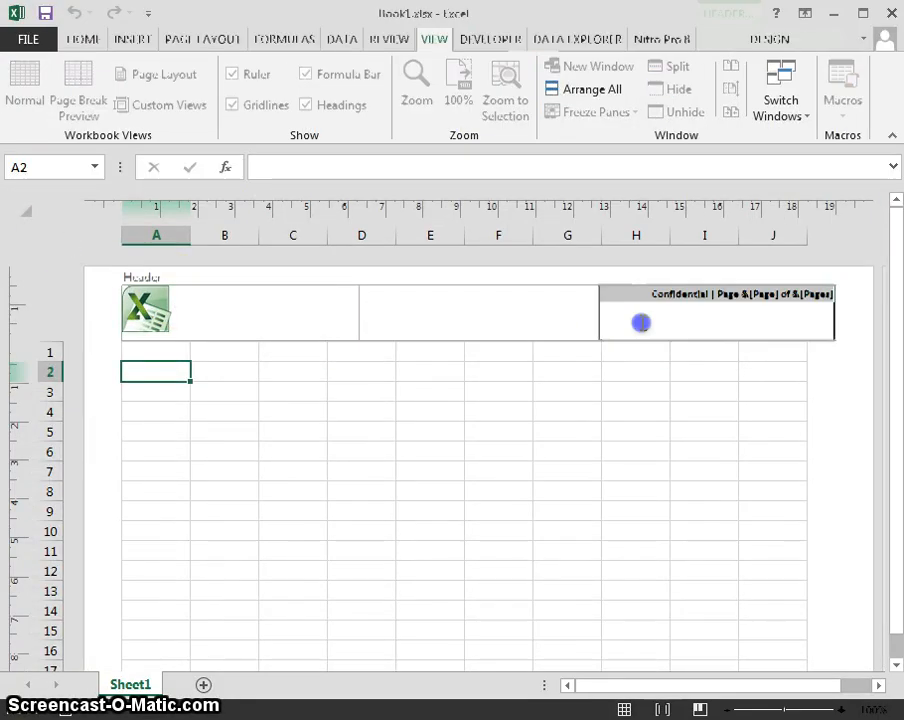
pyautogui.click(223, 351)
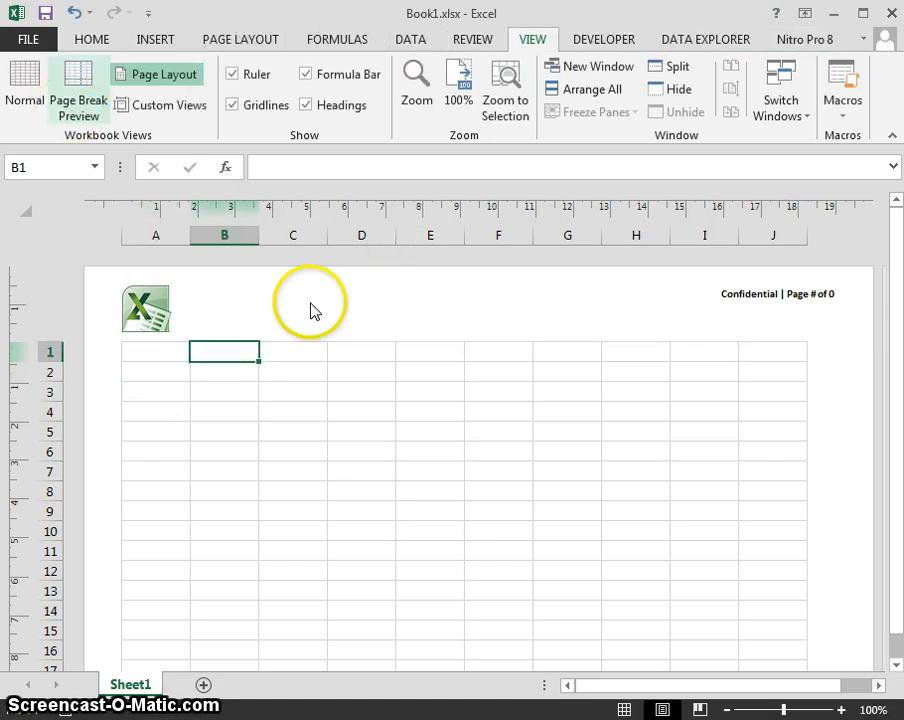
pyautogui.click(314, 345)
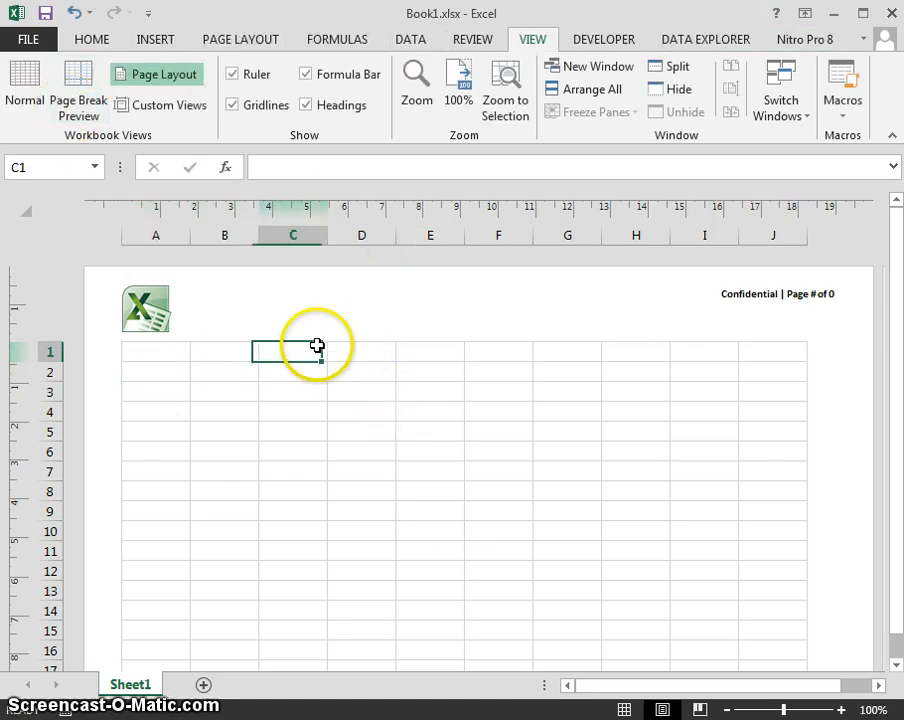
pyautogui.click(296, 377)
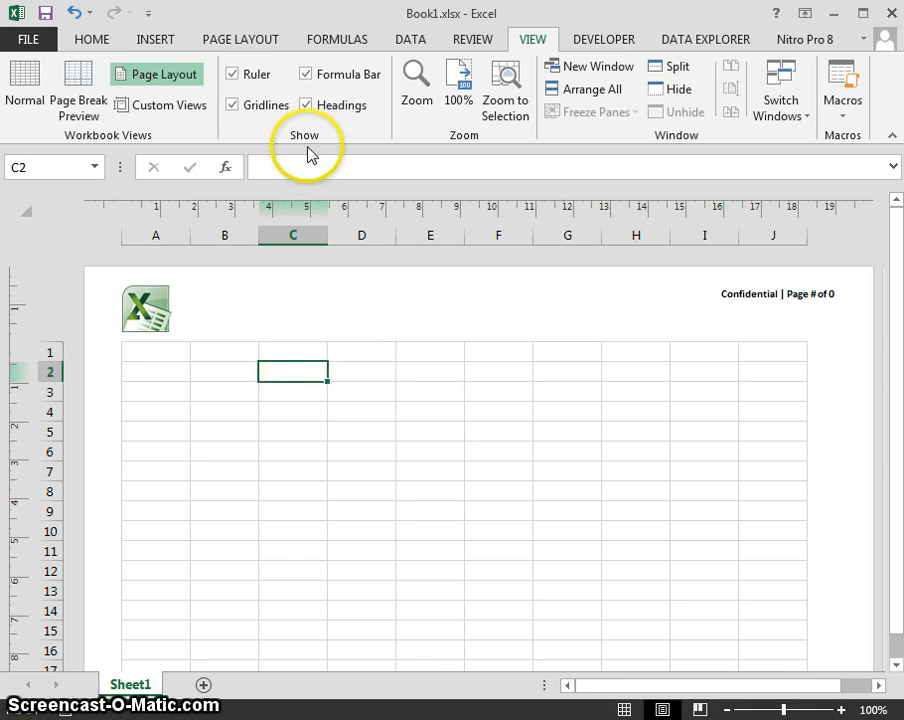
# Browse the ribbon tabs, then switch the sheet back to Normal view.
pyautogui.click(454, 40)
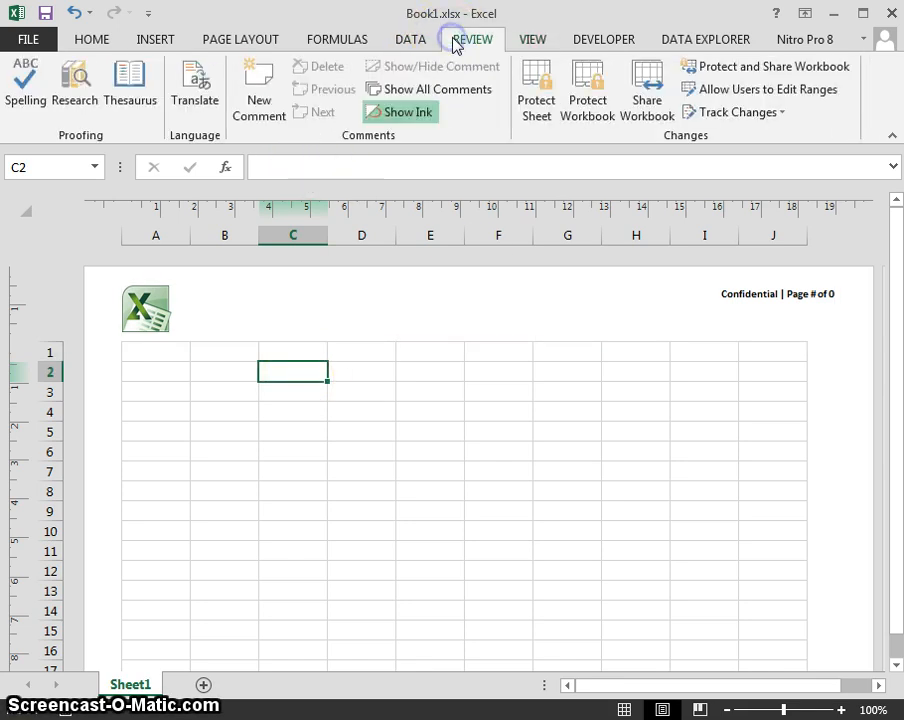
pyautogui.click(236, 39)
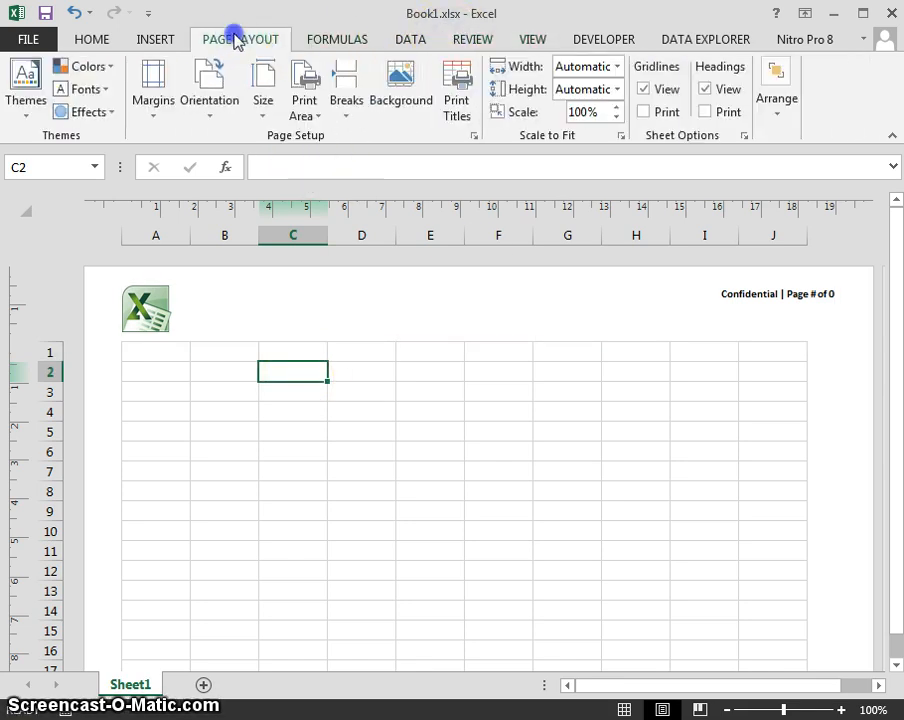
pyautogui.click(352, 38)
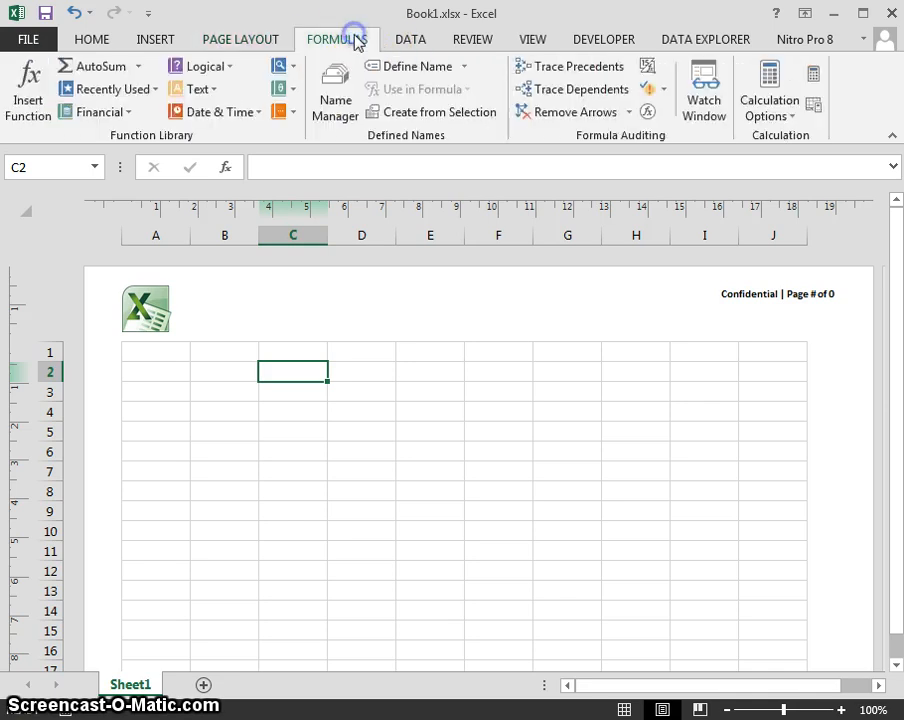
pyautogui.click(106, 39)
pyautogui.click(226, 350)
pyautogui.click(248, 414)
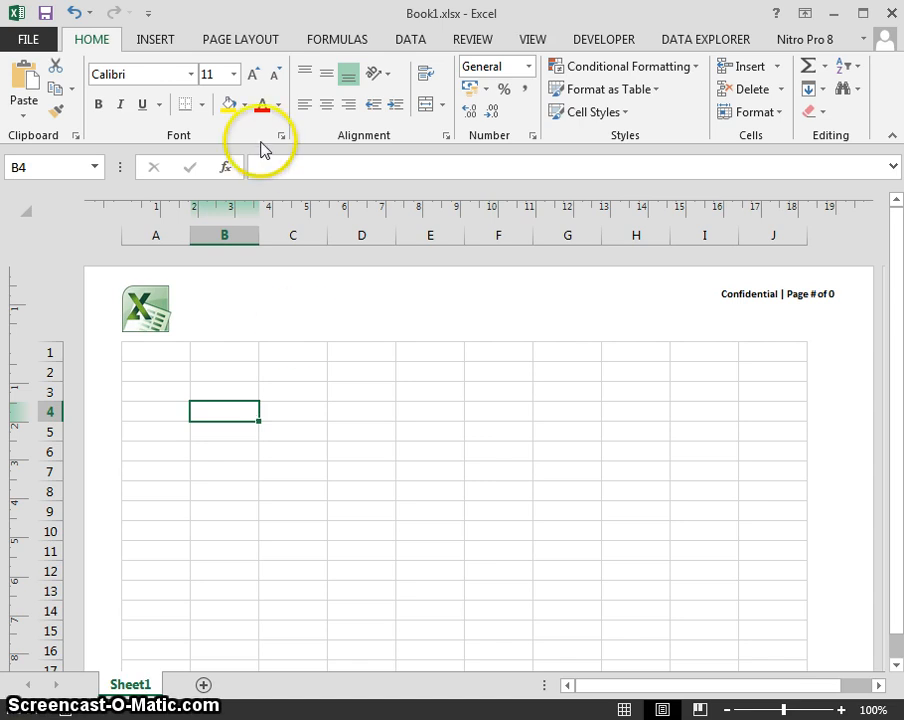
pyautogui.click(536, 40)
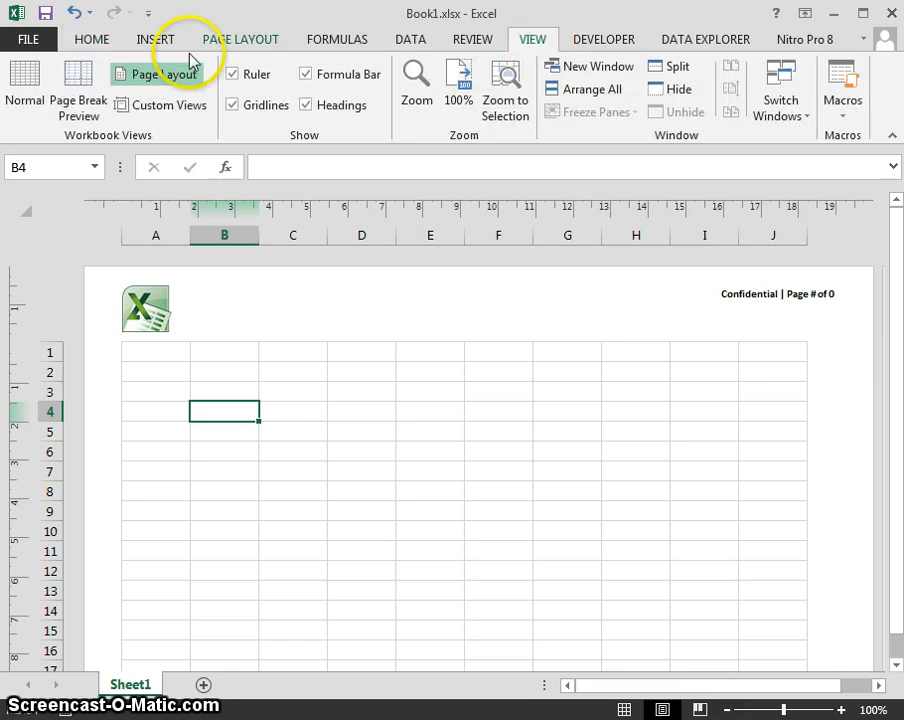
pyautogui.click(28, 90)
pyautogui.click(243, 375)
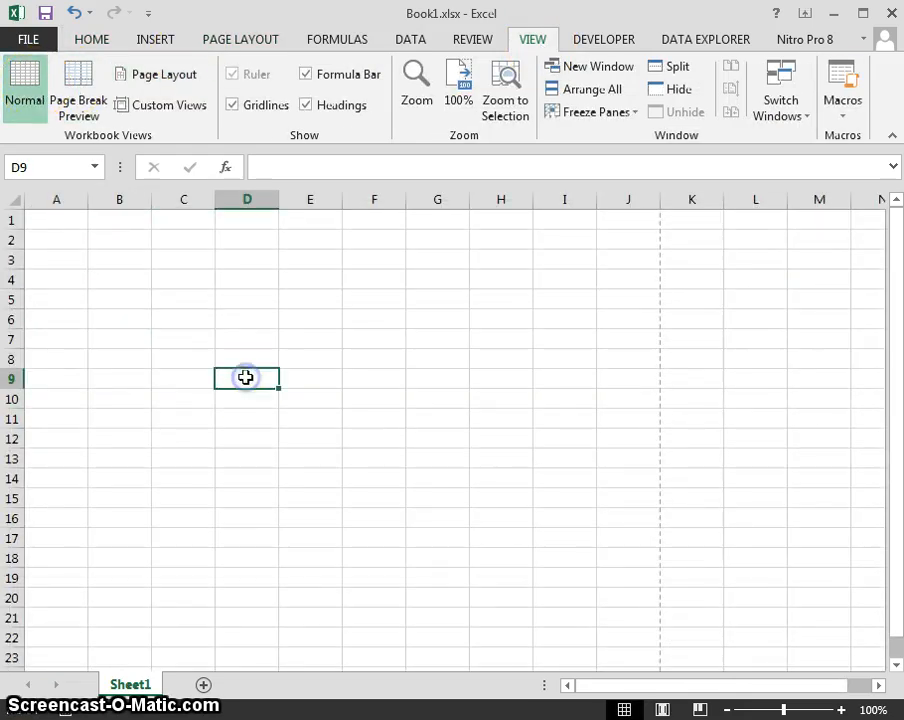
pyautogui.press('Up')
pyautogui.press('Up')
pyautogui.press('Up')
pyautogui.press('Up')
pyautogui.press('Up')
pyautogui.press('Up')
pyautogui.press('Up')
pyautogui.press('Up')
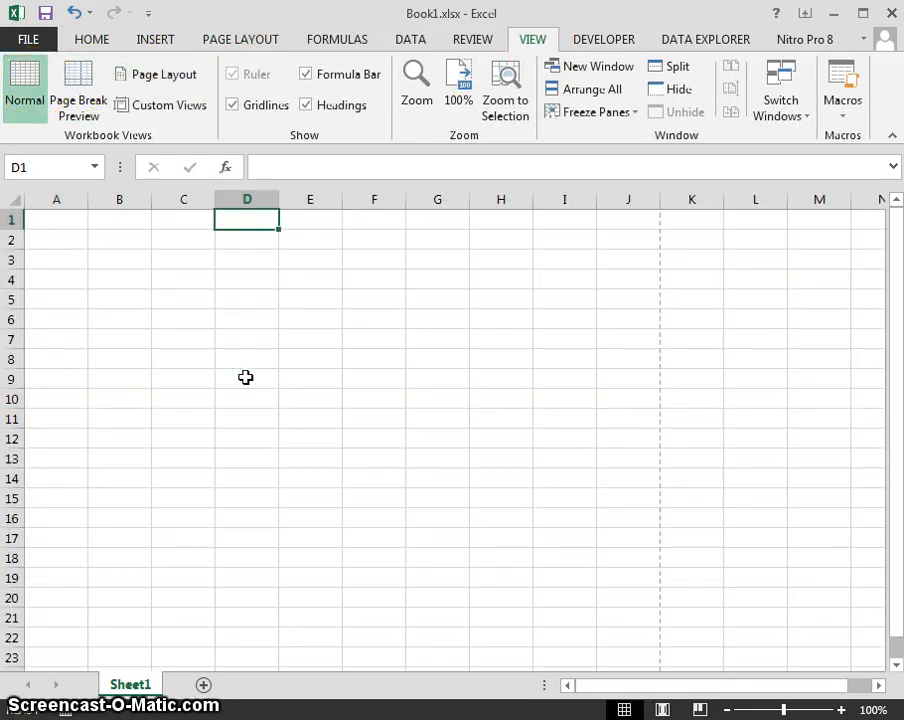
pyautogui.press('Left')
pyautogui.press('Left')
pyautogui.press('Left')
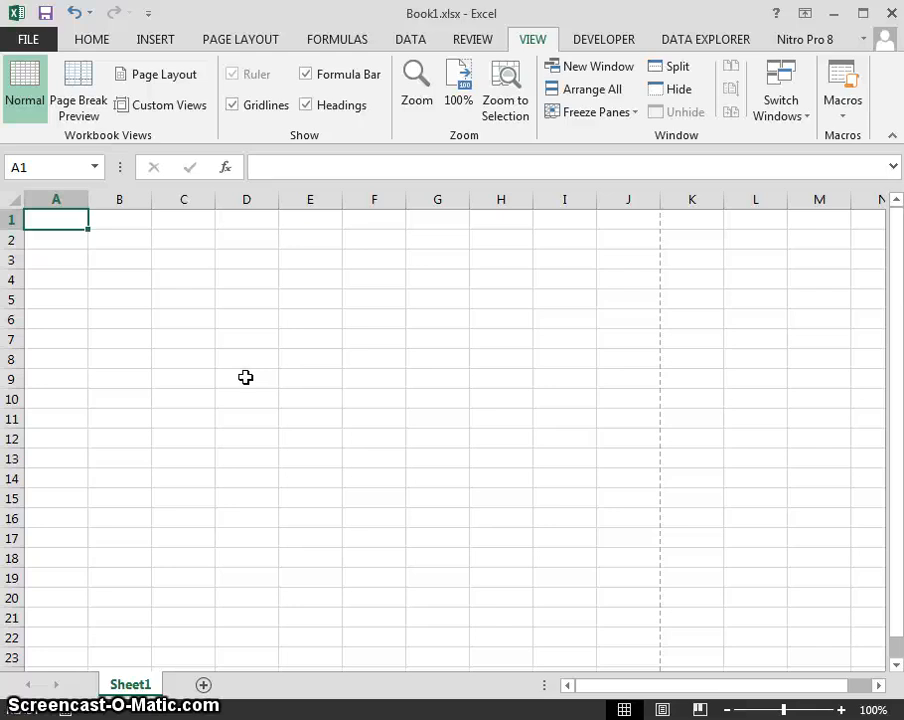
# Use Save As (Alt,F,A) to save Book1.xlsx in C:\Temp, confirming the overwrite.
pyautogui.press('alt')
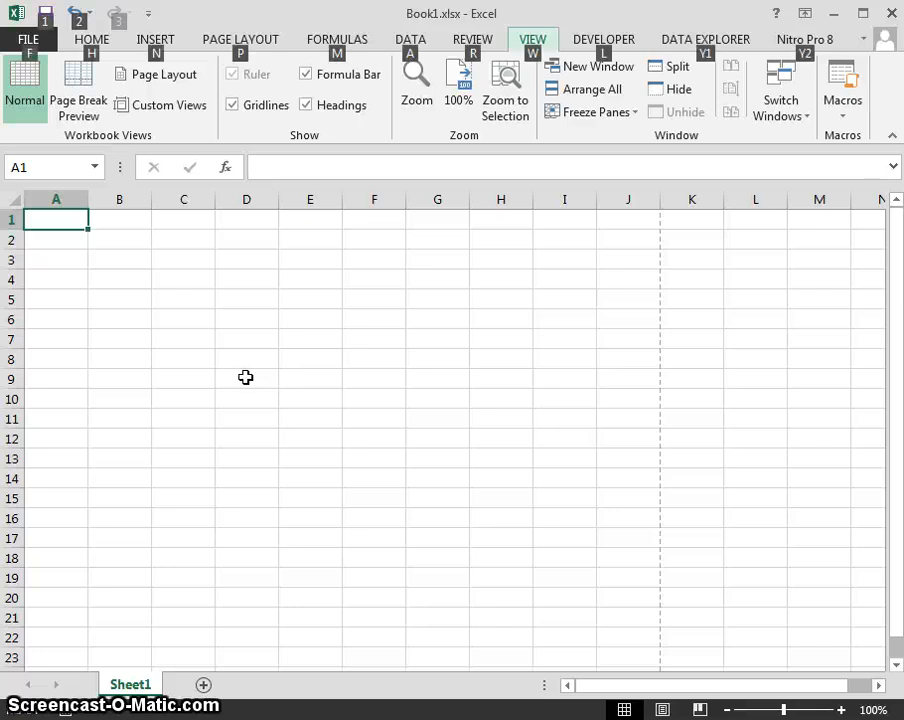
pyautogui.press('f')
pyautogui.press('a')
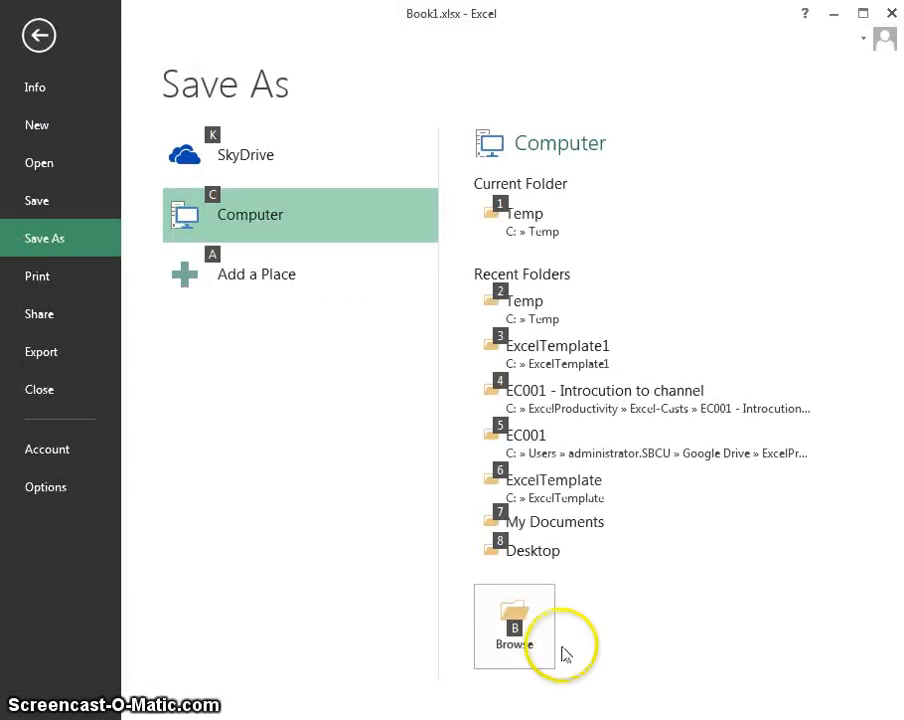
pyautogui.click(530, 632)
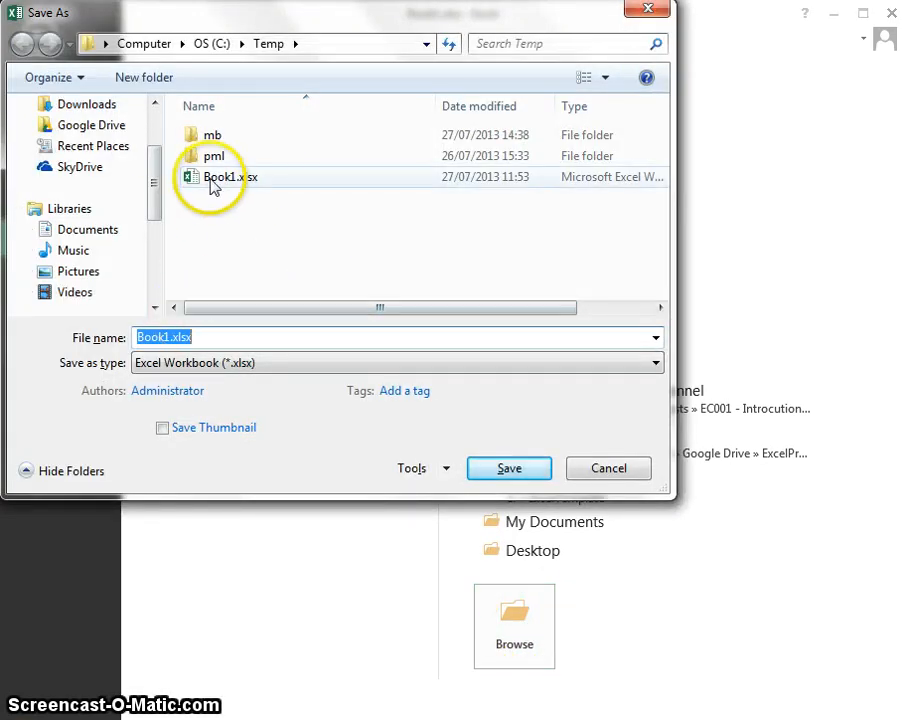
pyautogui.click(517, 472)
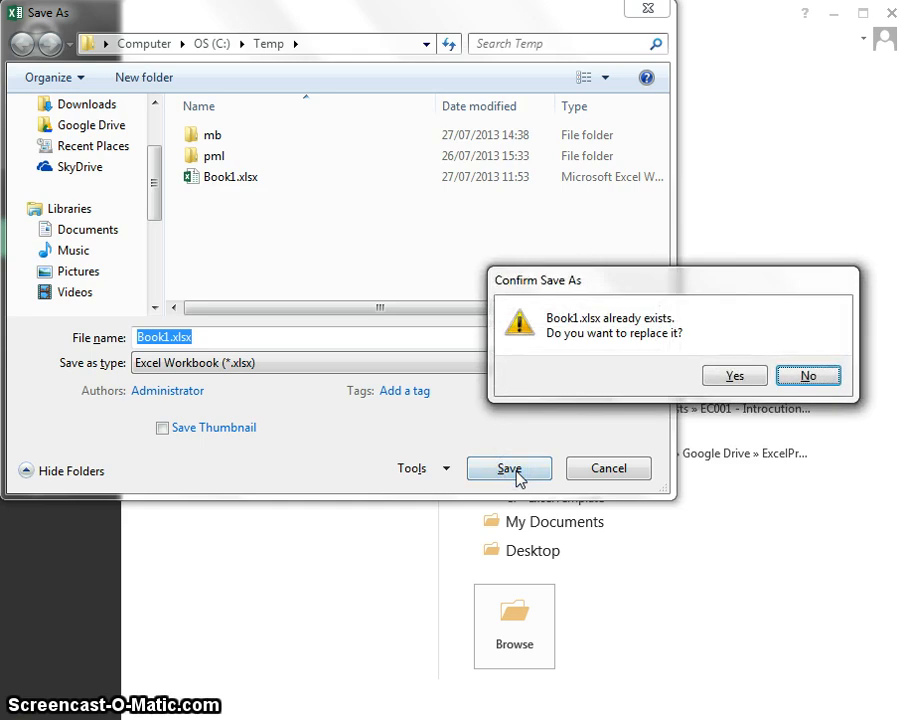
pyautogui.press('y')
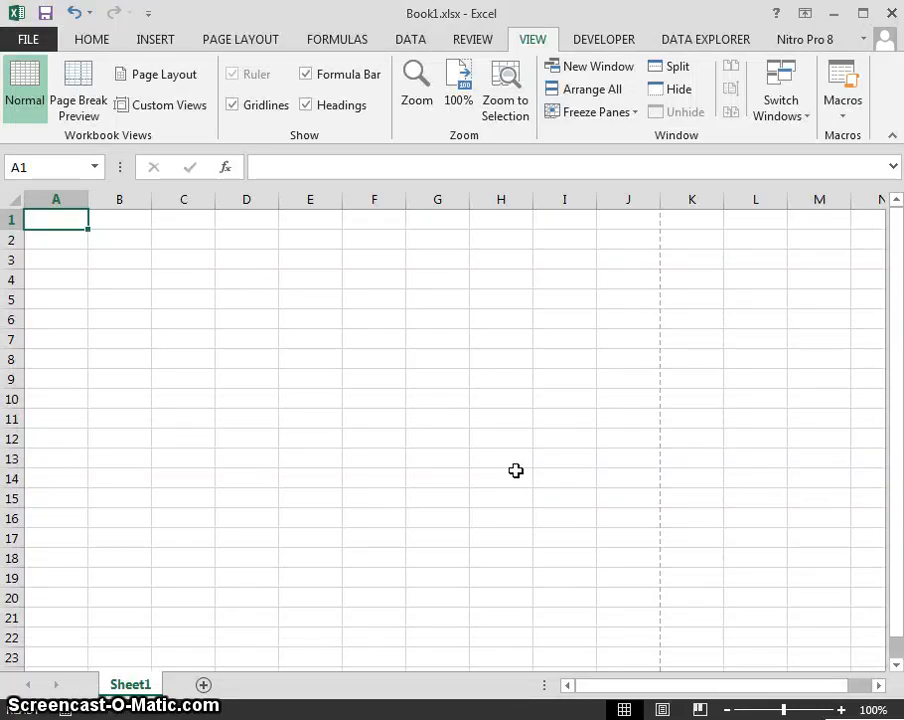